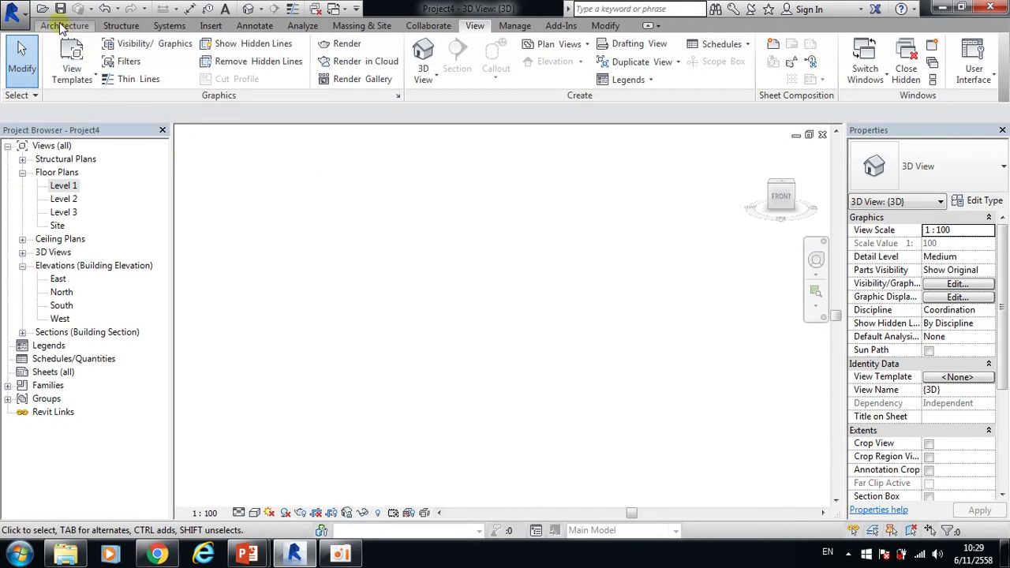
# Step: Begin a new project, then cancel the New Project dialog
pyautogui.click(14, 12)
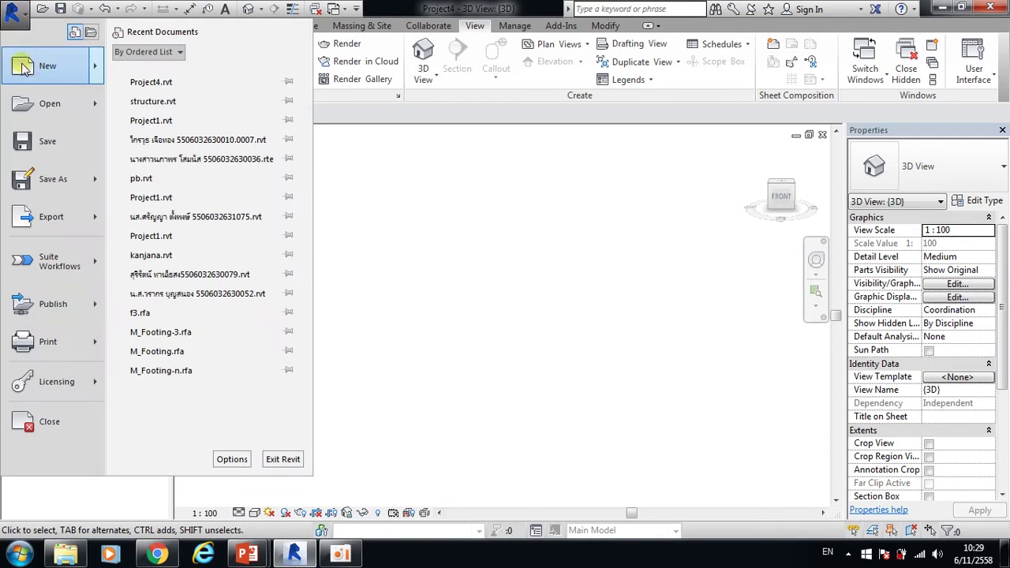
pyautogui.click(47, 66)
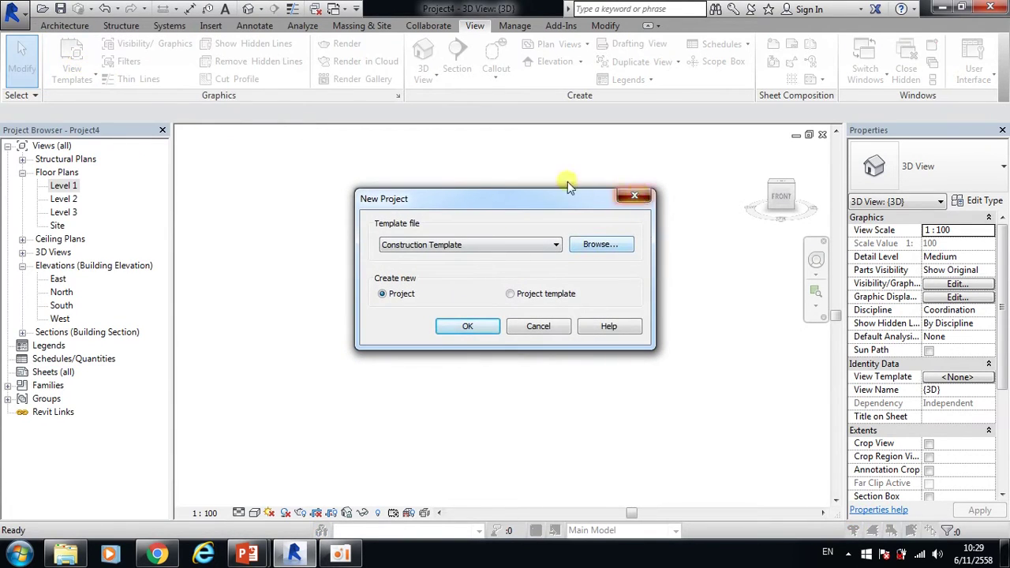
pyautogui.click(635, 197)
# Step: Create a new project using the DefaultMetric.rte template
pyautogui.click(17, 18)
pyautogui.moveTo(47, 65)
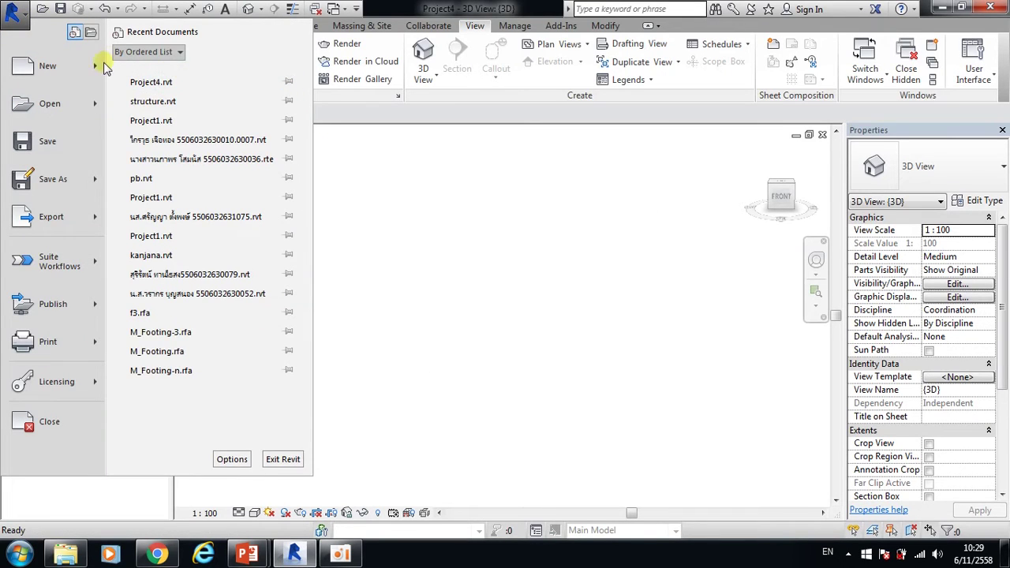
pyautogui.click(203, 69)
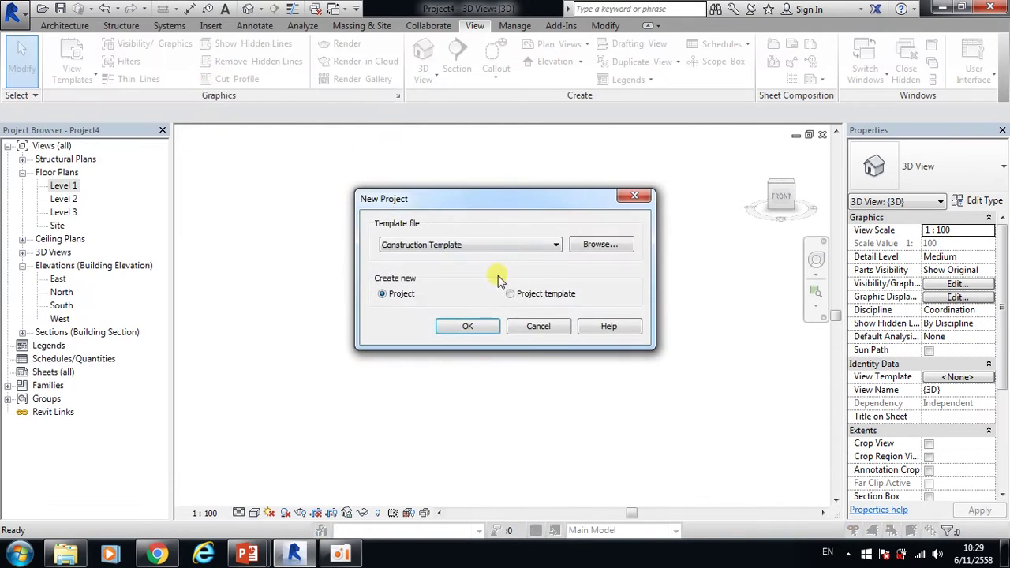
pyautogui.click(603, 245)
pyautogui.click(149, 171)
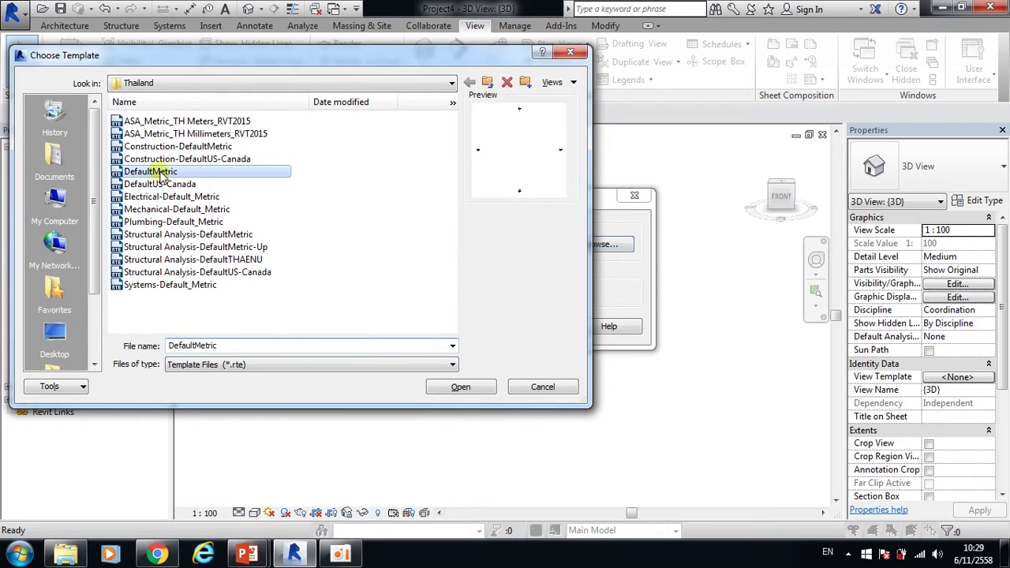
pyautogui.click(471, 388)
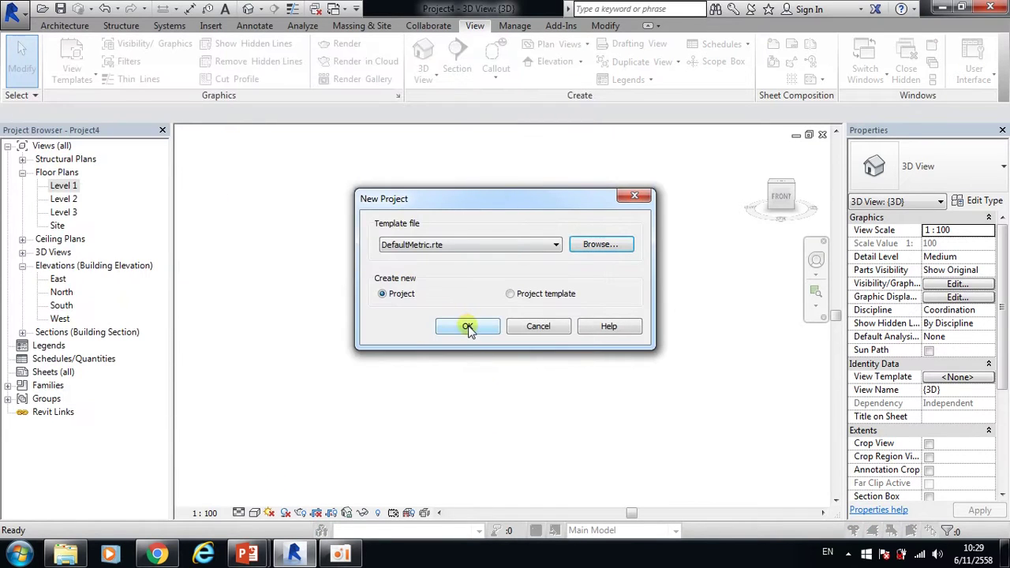
pyautogui.click(467, 327)
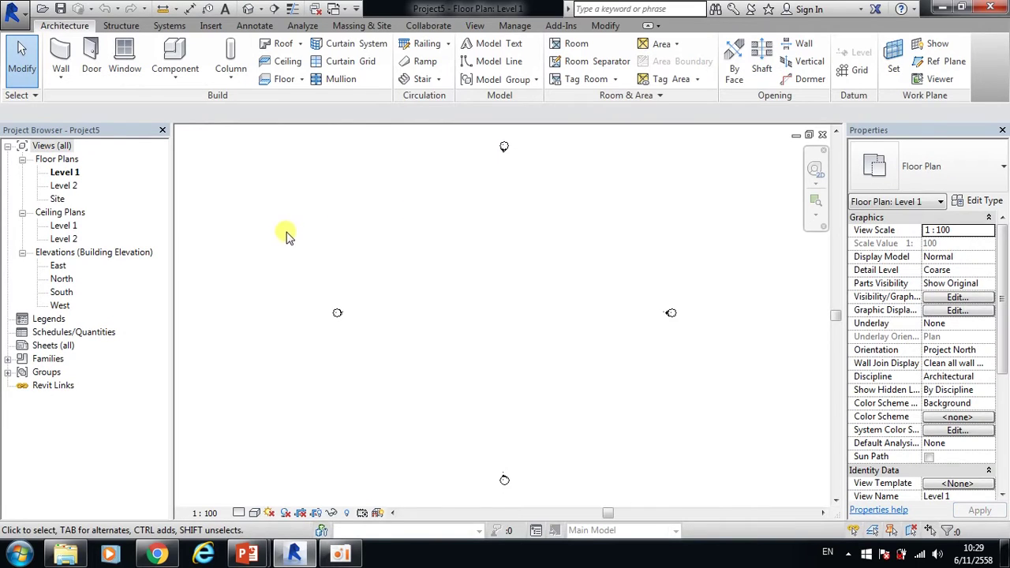
# Step: Set the project length units to Meters, rounded to 2 decimal places
pyautogui.click(514, 25)
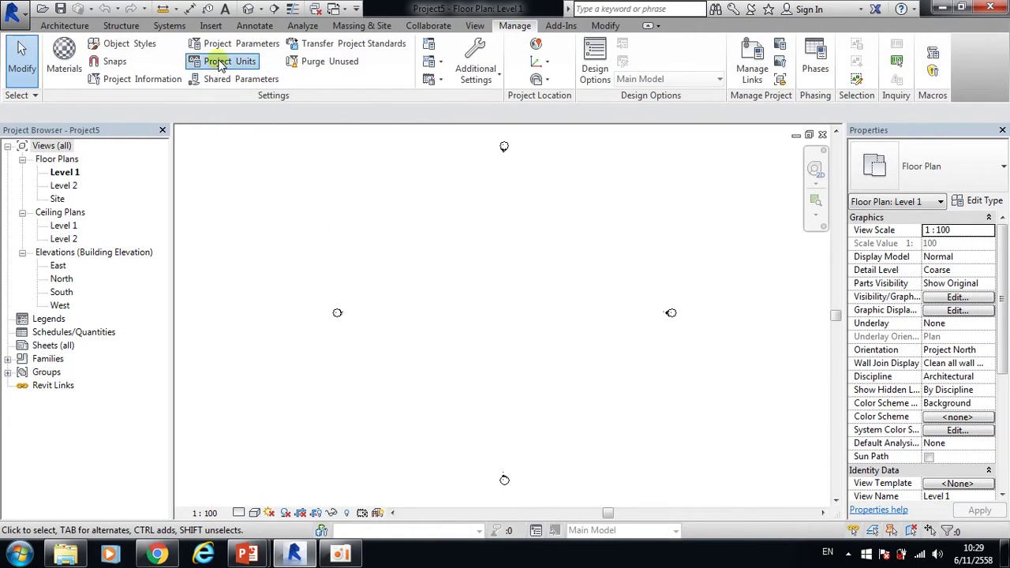
pyautogui.click(222, 65)
pyautogui.click(585, 167)
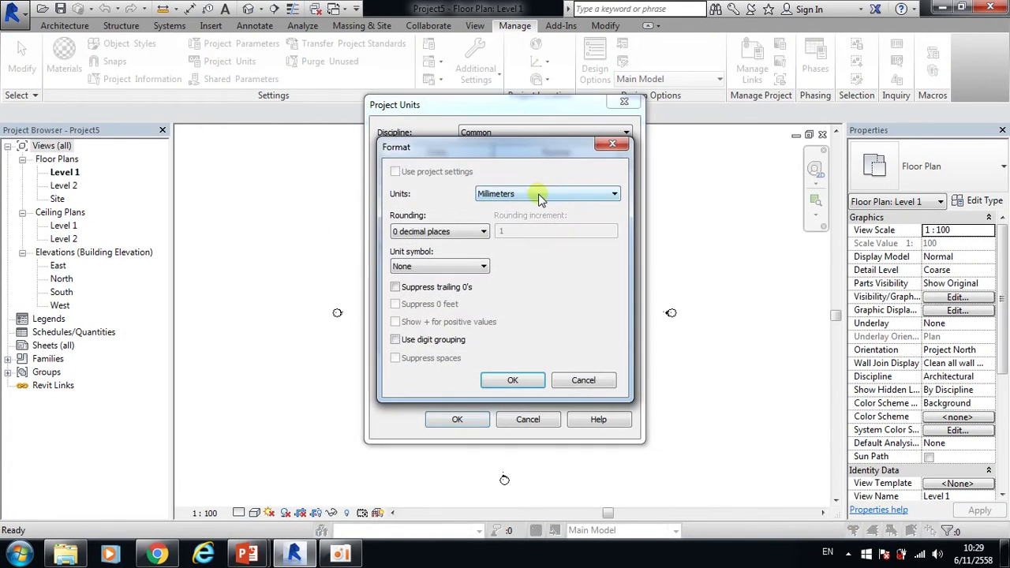
pyautogui.click(591, 194)
pyautogui.click(517, 251)
pyautogui.click(462, 231)
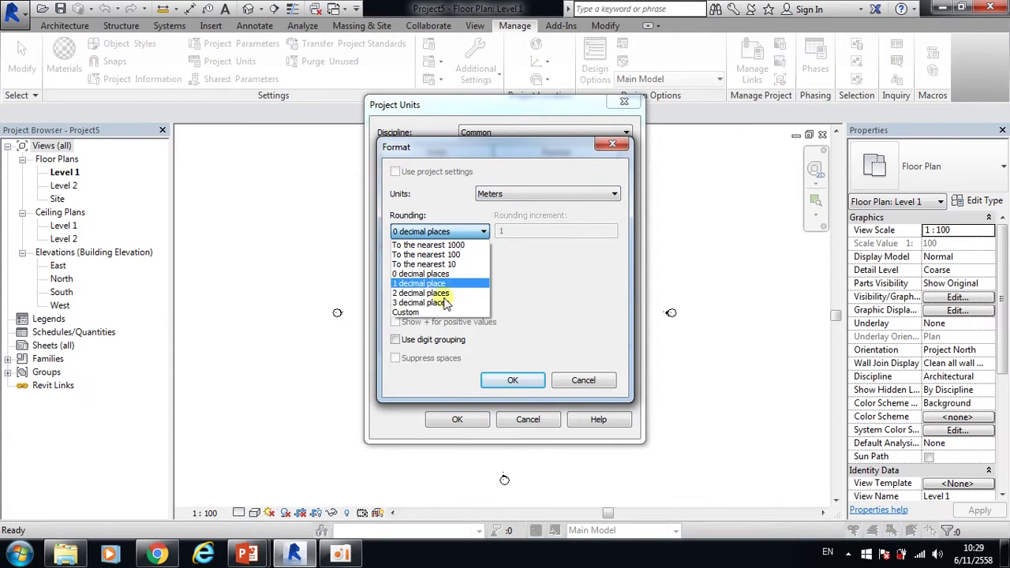
pyautogui.click(433, 298)
pyautogui.click(514, 379)
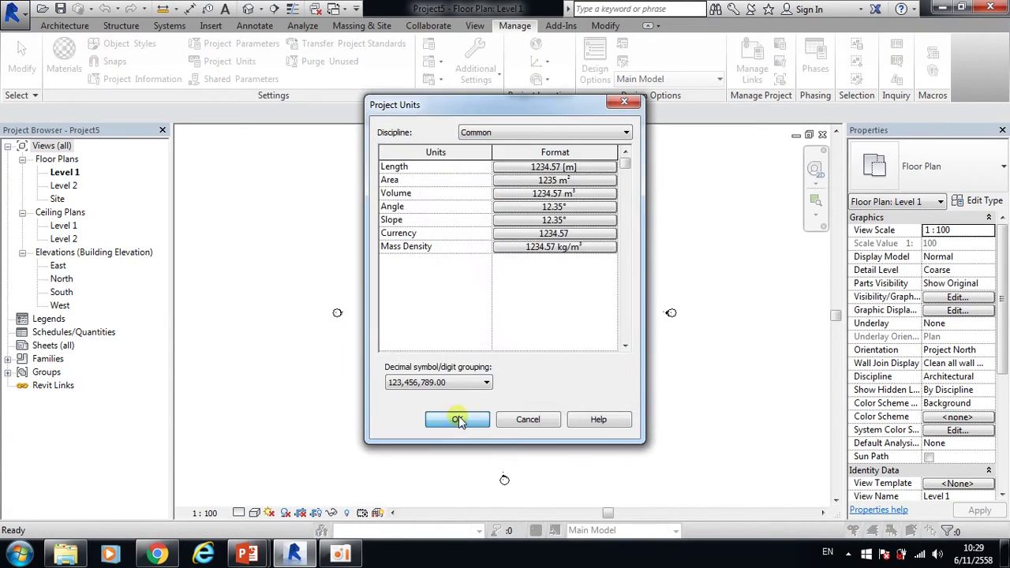
pyautogui.click(457, 354)
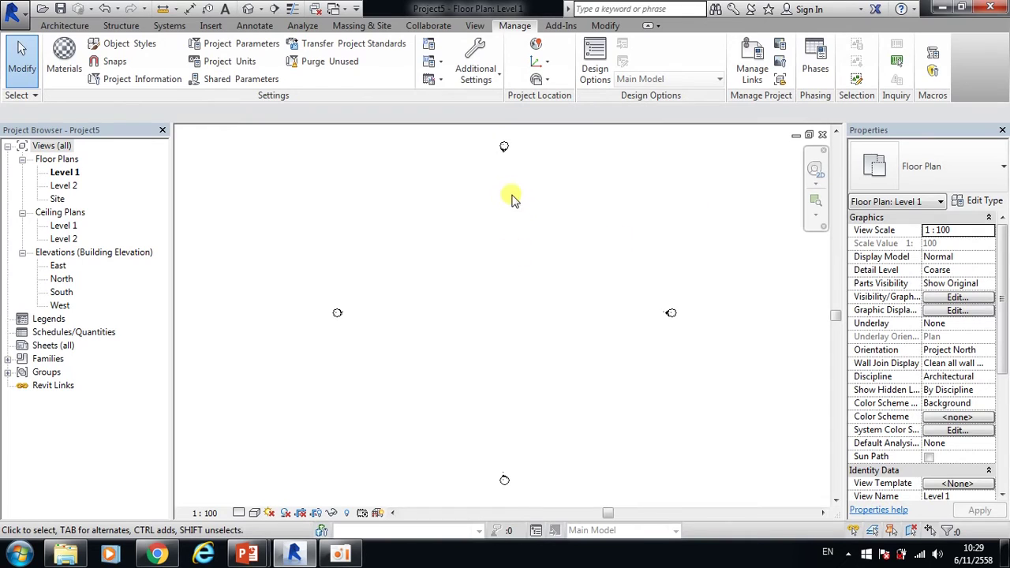
pyautogui.click(55, 26)
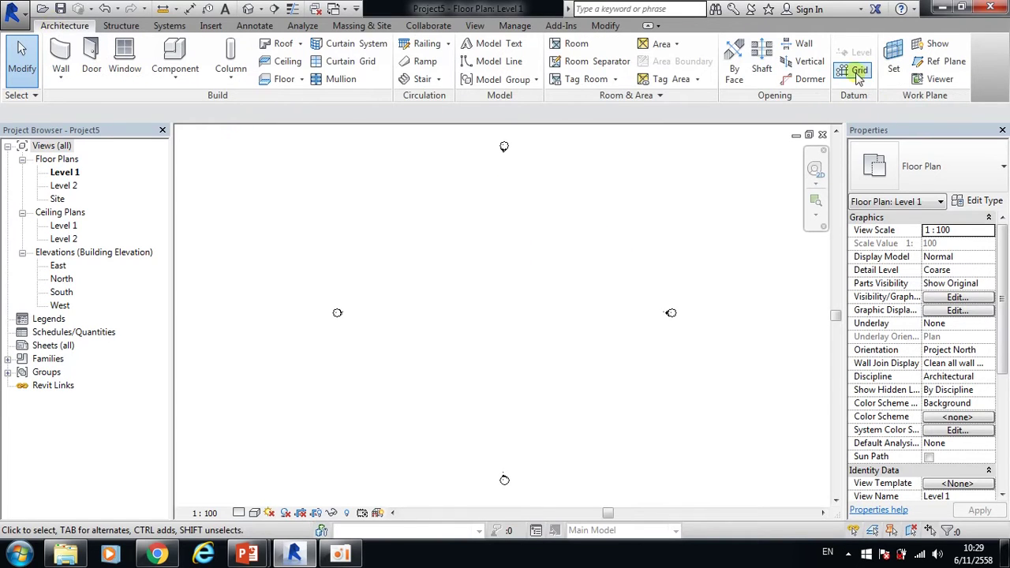
# Step: Draw vertical grids 1, 2, 3 and 4 on Level 1, spaced 4, 2.5 and 4 m
pyautogui.click(857, 66)
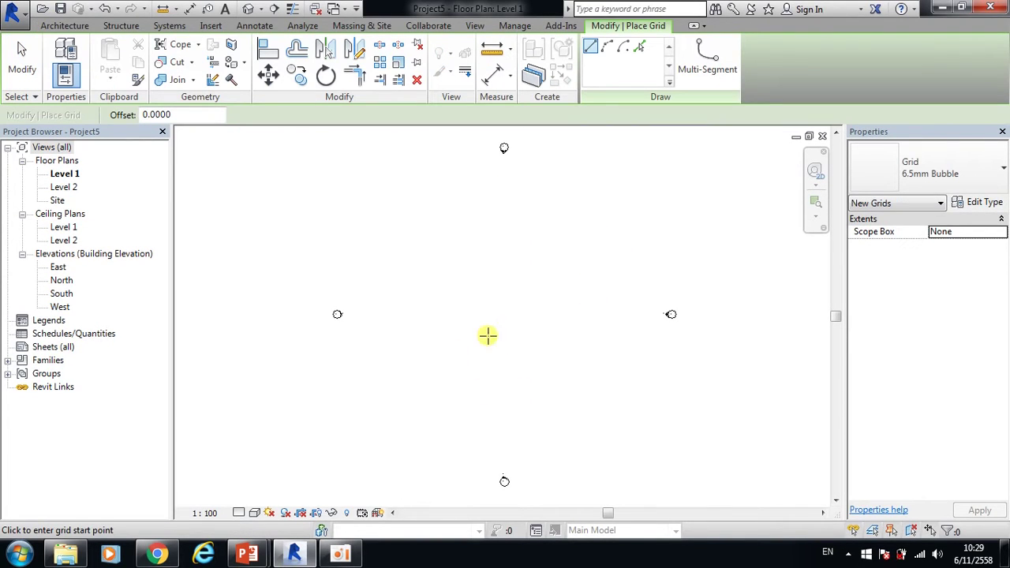
pyautogui.click(461, 369)
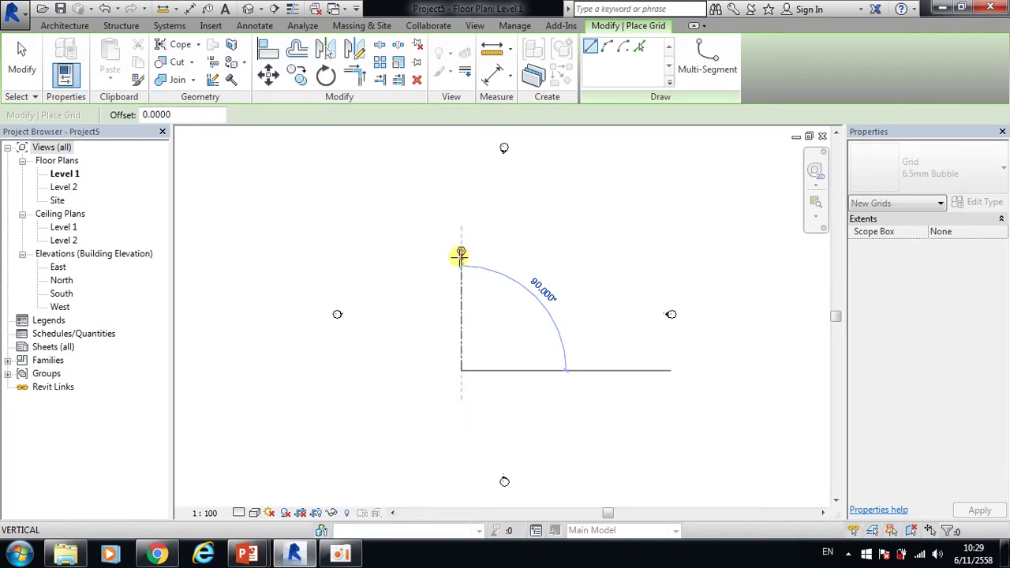
pyautogui.click(460, 257)
pyautogui.scroll(2, 469, 259)
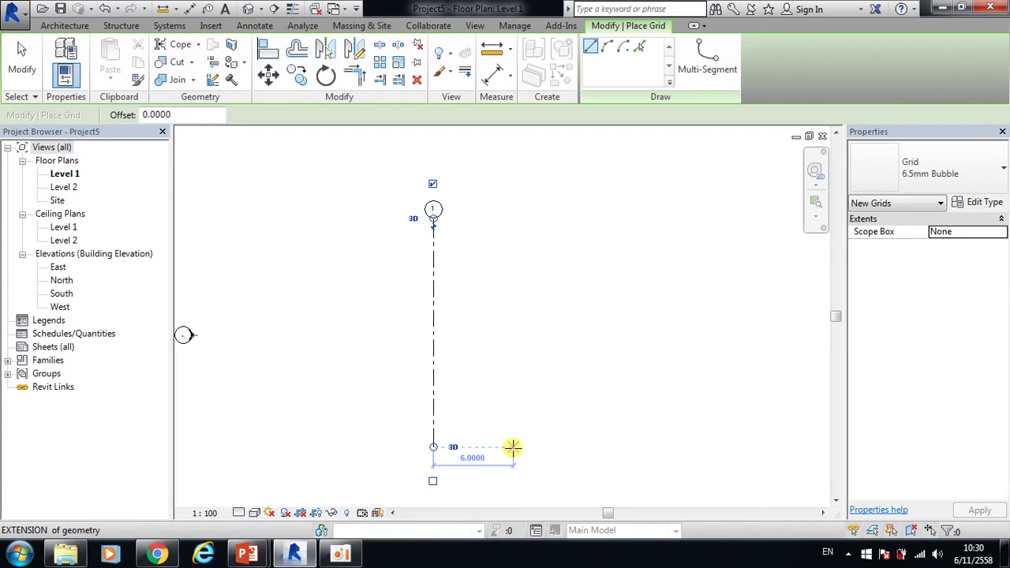
pyautogui.write('4')
pyautogui.press('Return')
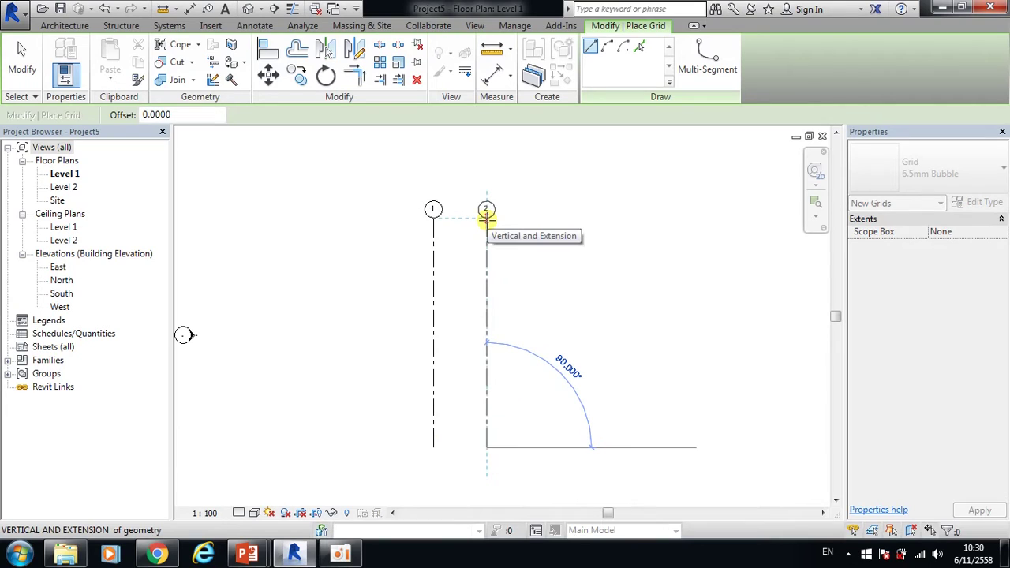
pyautogui.click(485, 218)
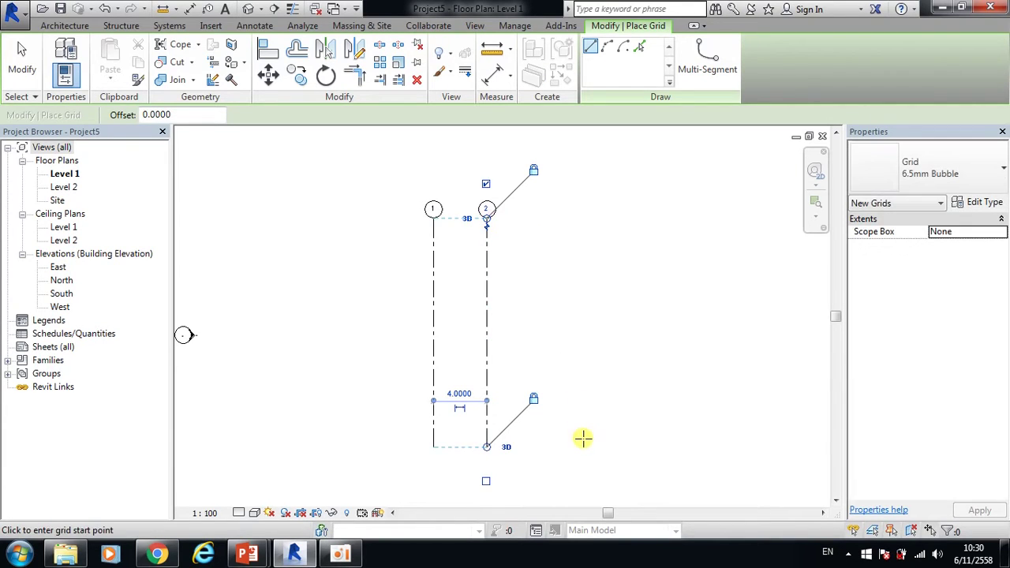
pyautogui.click(521, 447)
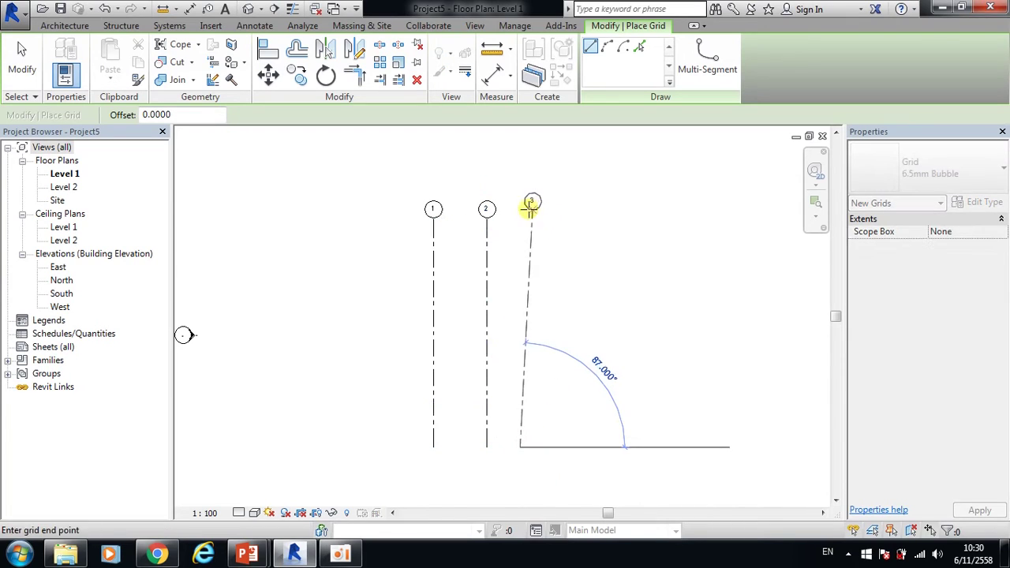
pyautogui.click(519, 218)
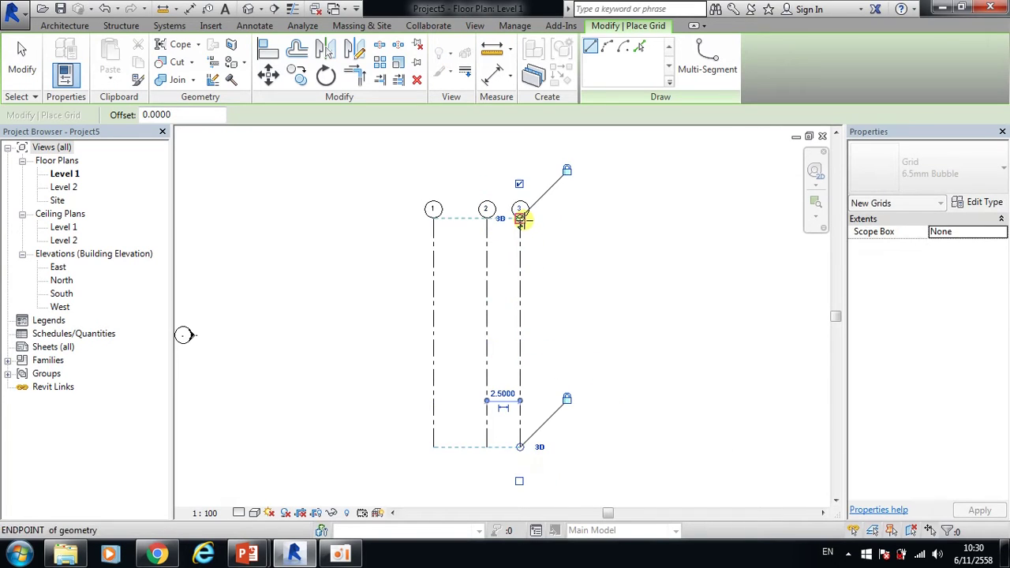
pyautogui.click(574, 446)
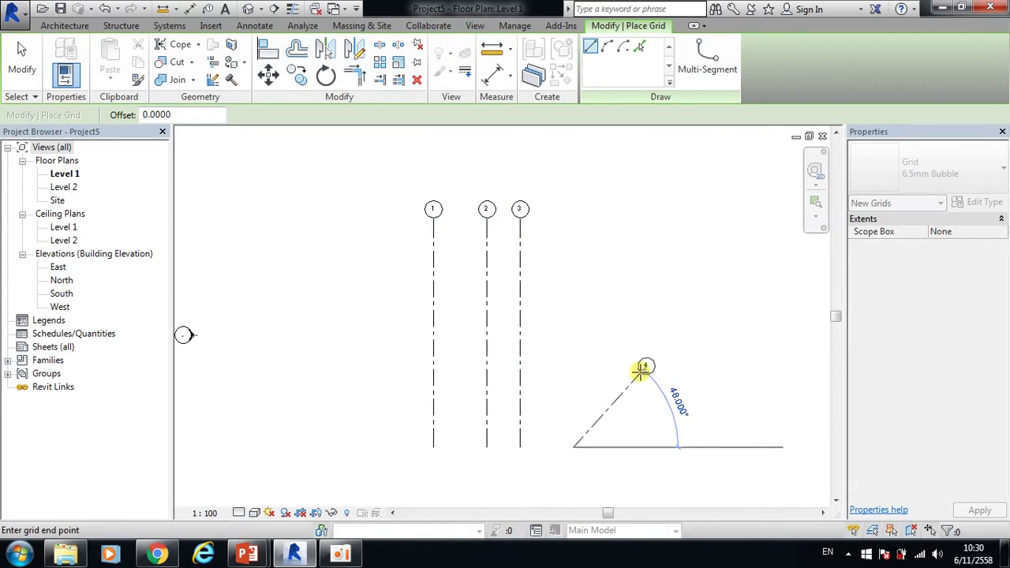
pyautogui.click(573, 218)
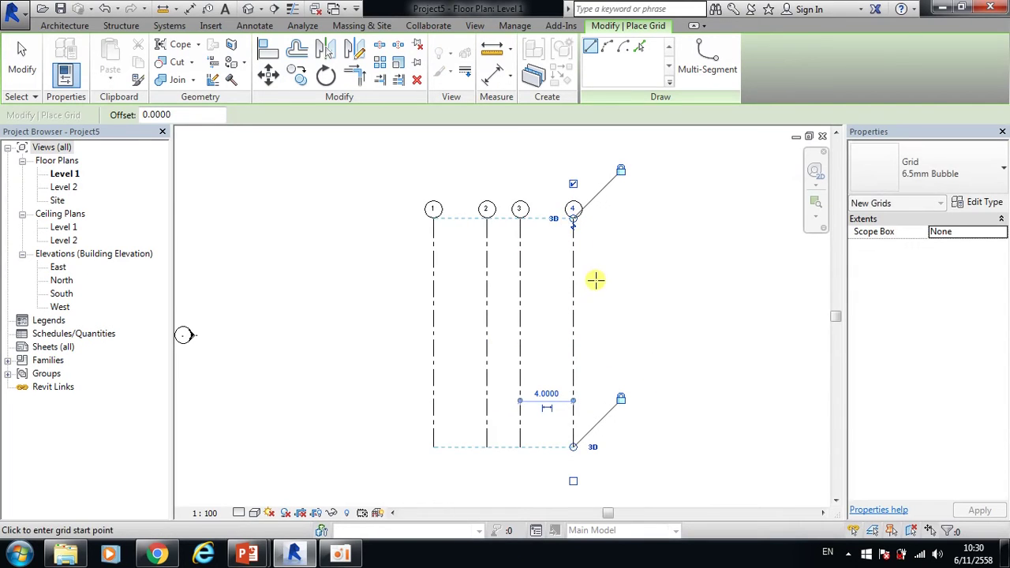
pyautogui.click(619, 257)
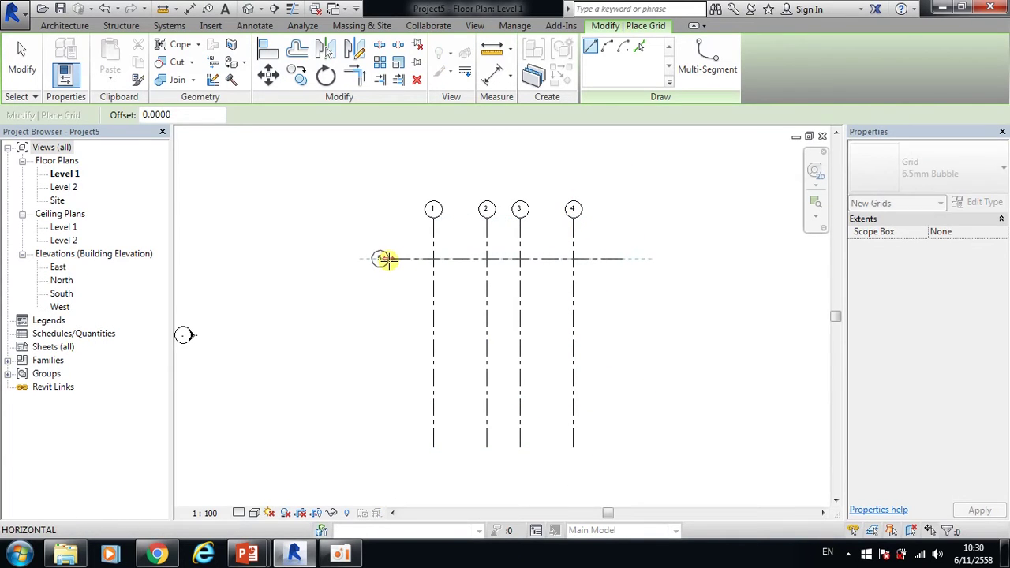
# Step: Finish horizontal grid A and add grid B 4 m below it
pyautogui.click(381, 258)
pyautogui.scroll(2, 380, 258)
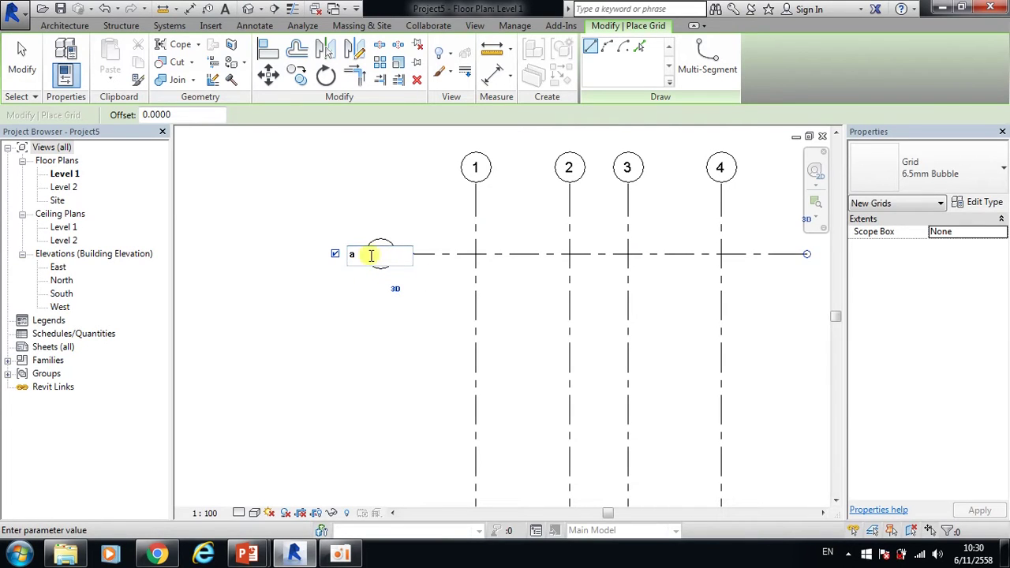
pyautogui.scroll(-1, 367, 253)
pyautogui.scroll(-2, 371, 260)
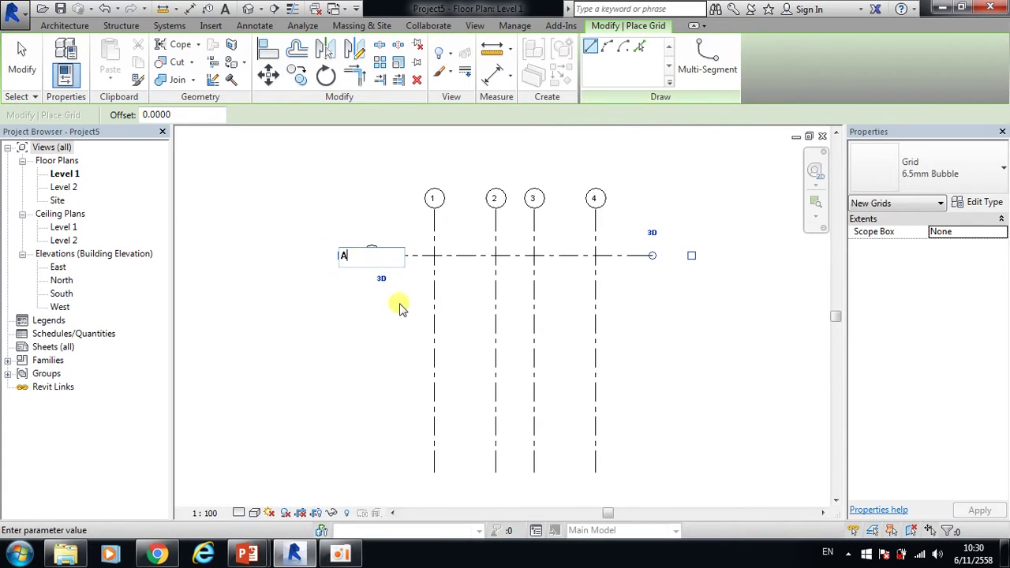
pyautogui.write('4')
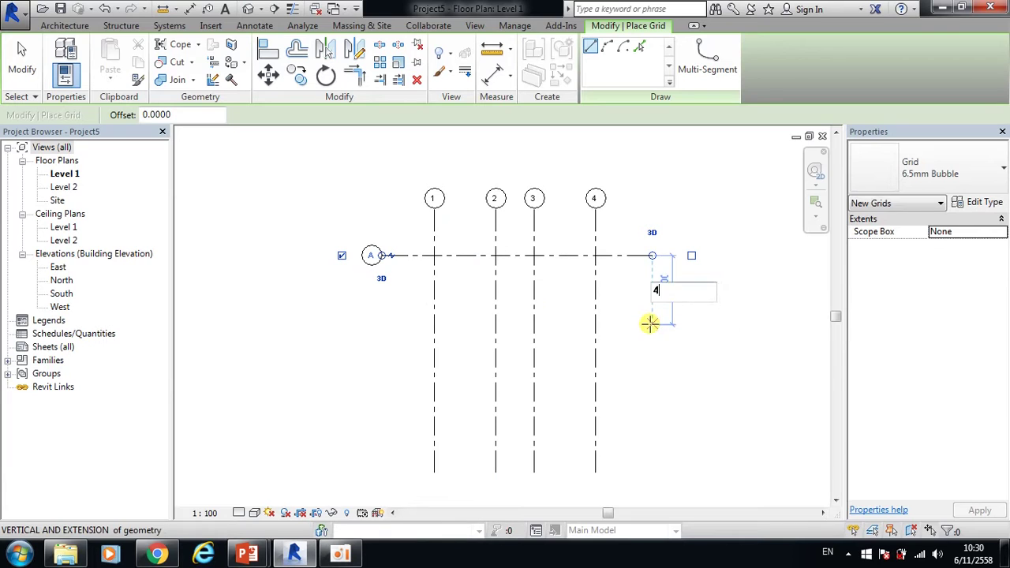
pyautogui.press('Return')
pyautogui.click(380, 316)
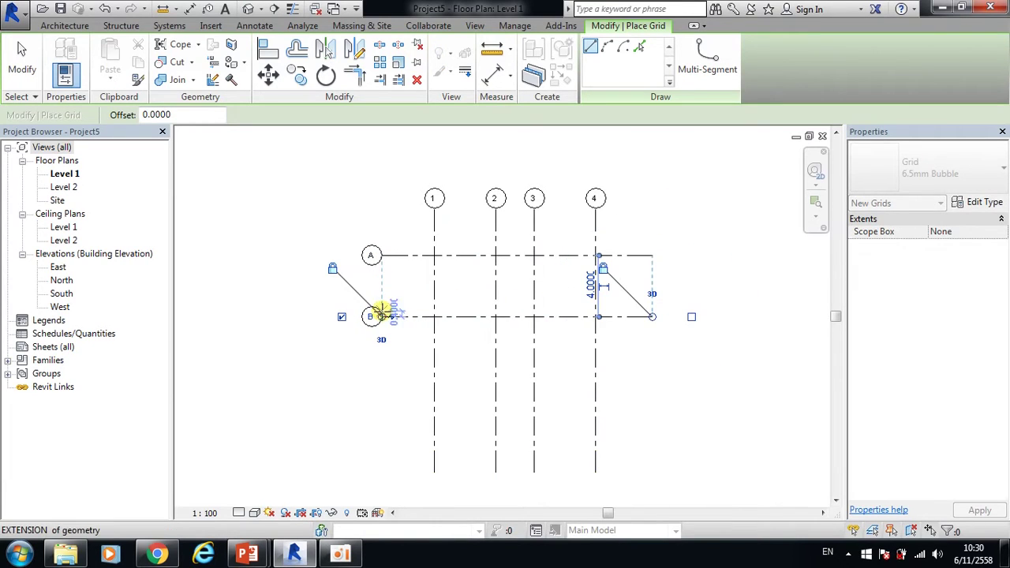
# Step: Add grids C and D below B at 4 m and 2 m spacing
pyautogui.write('4')
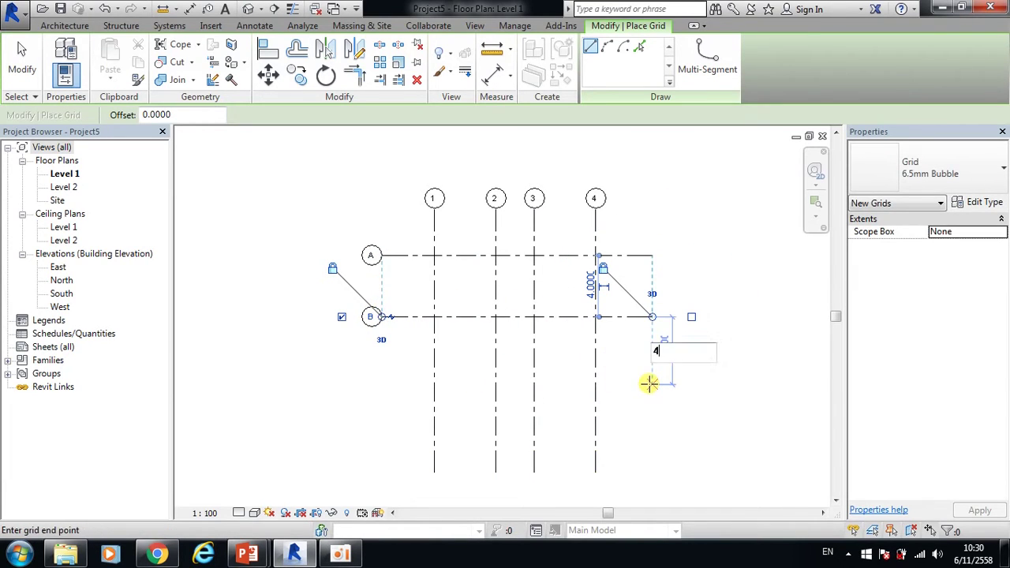
pyautogui.press('Return')
pyautogui.click(381, 377)
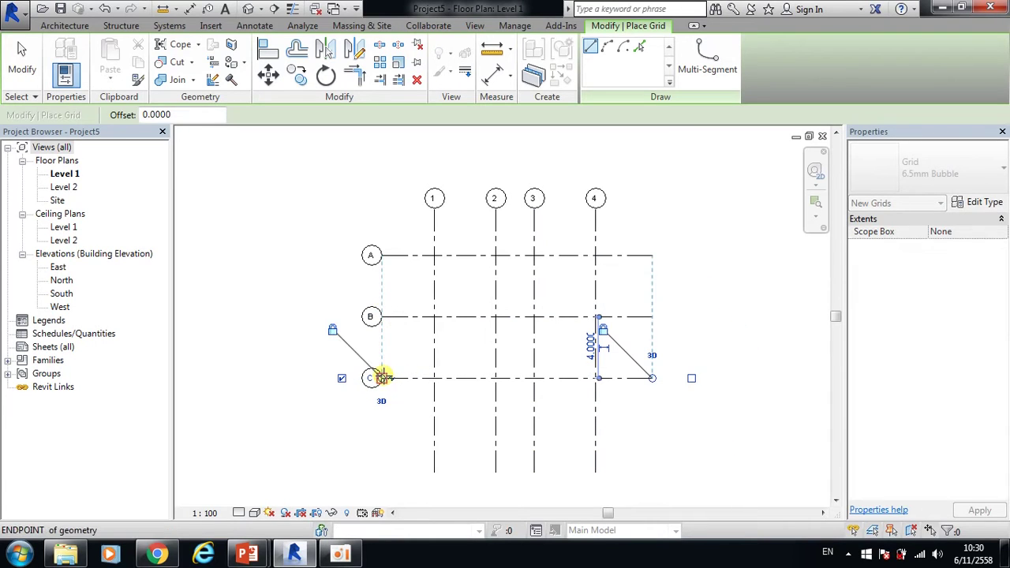
pyautogui.write('2')
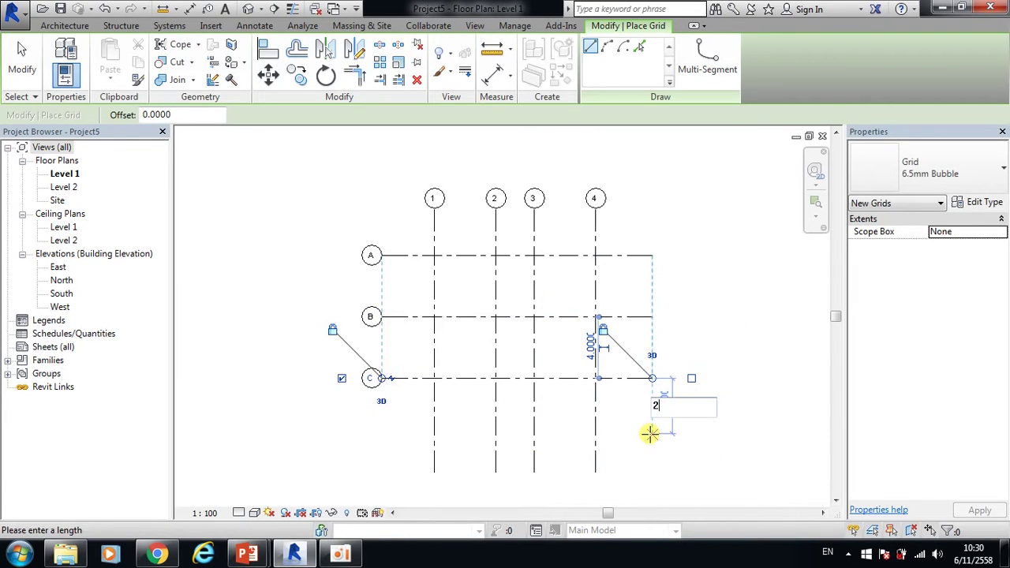
pyautogui.press('Return')
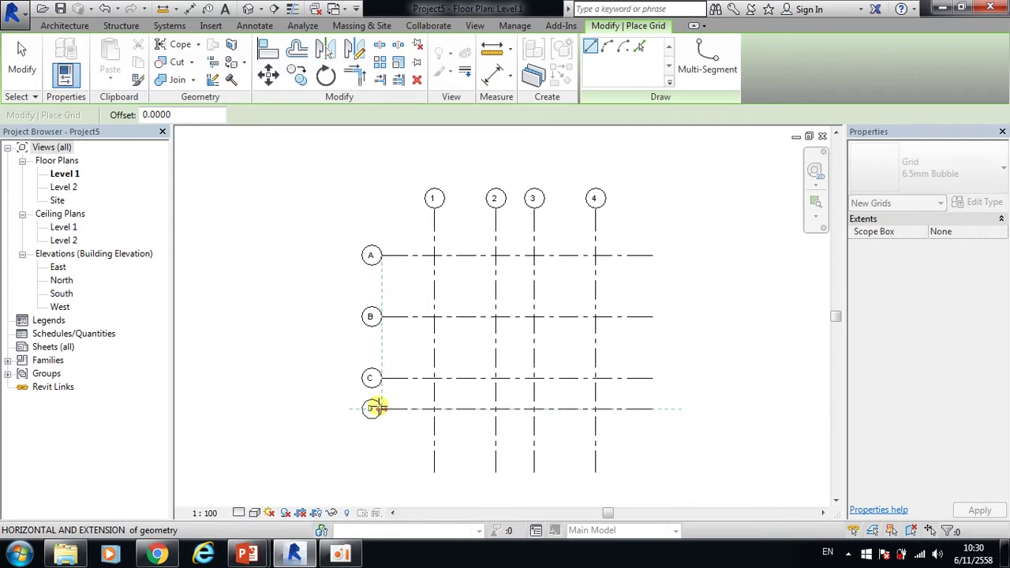
pyautogui.click(377, 408)
pyautogui.click(22, 60)
pyautogui.scroll(-2, 399, 240)
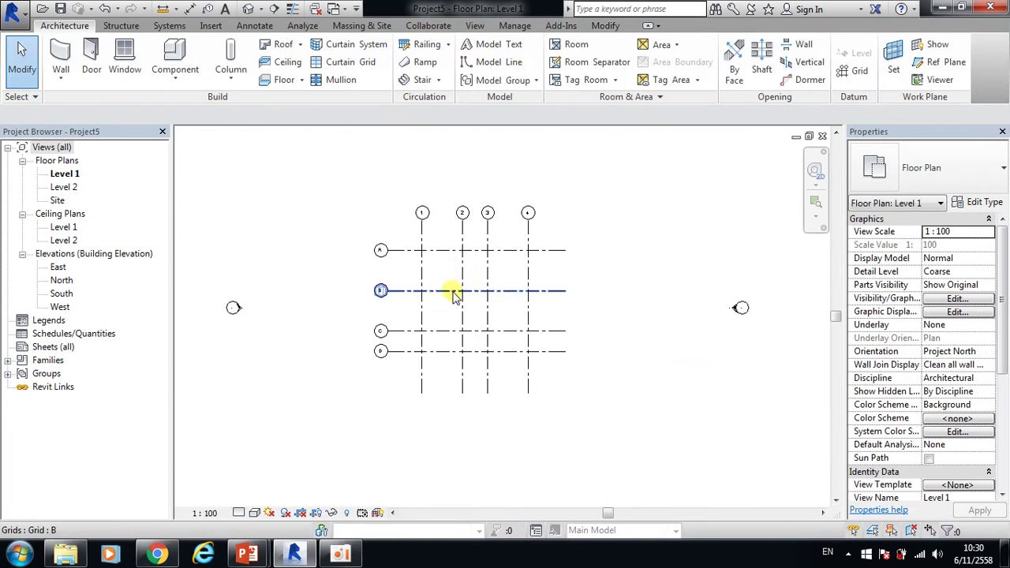
pyautogui.scroll(2, 454, 293)
# Step: Dimension grids 1–4 with 4.00, 2.50, 4.00 spacings and a 10.50 overall
pyautogui.click(189, 9)
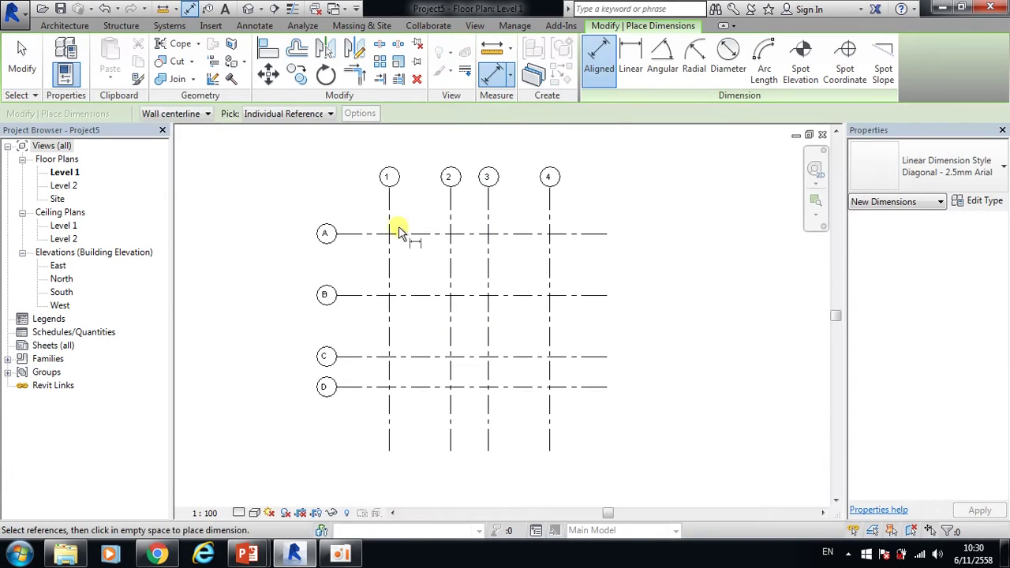
pyautogui.click(388, 227)
pyautogui.click(451, 231)
pyautogui.click(489, 230)
pyautogui.click(549, 223)
pyautogui.click(533, 221)
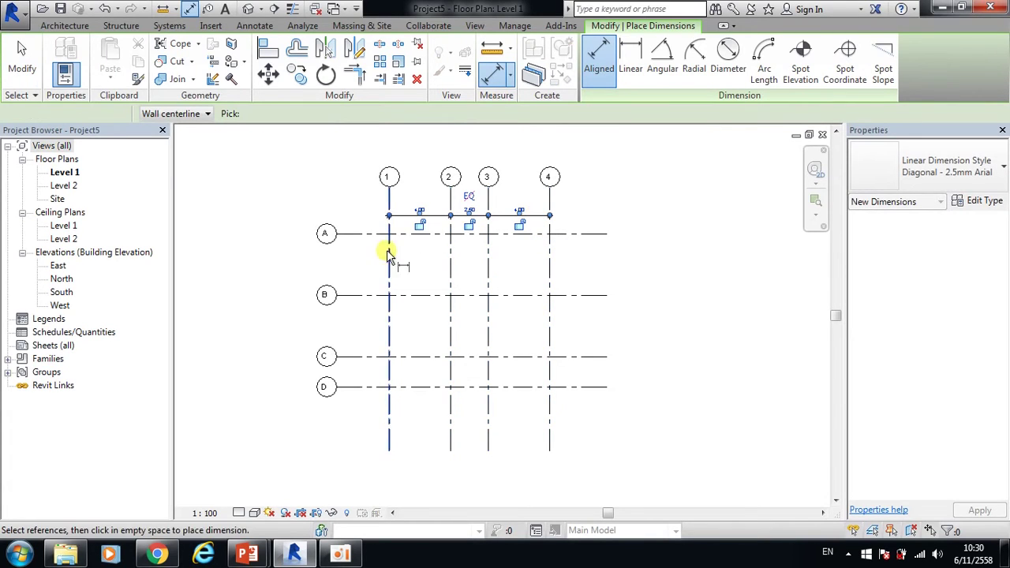
pyautogui.click(389, 227)
pyautogui.click(551, 229)
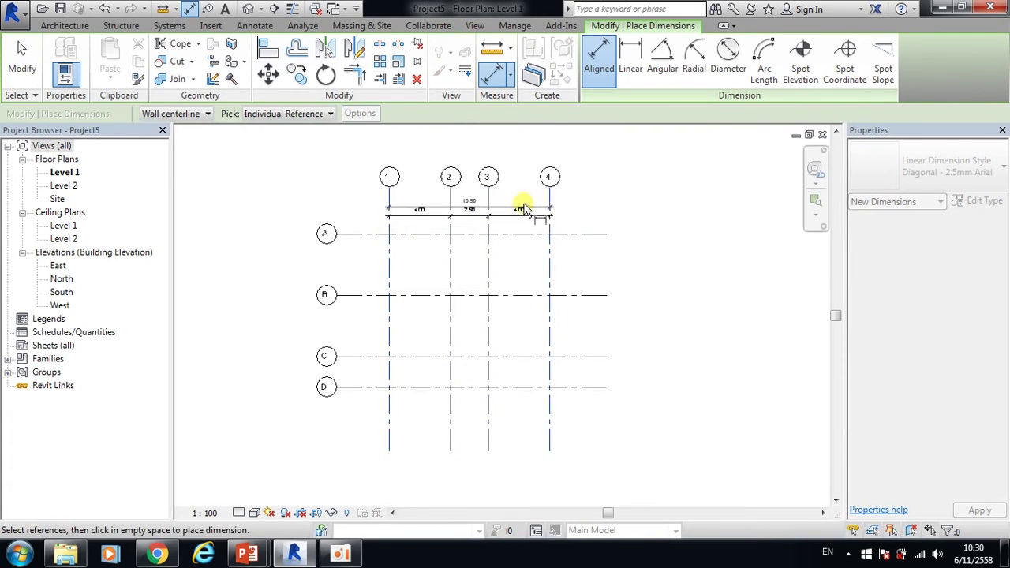
pyautogui.click(513, 199)
# Step: Dimension grids A–D with 4.00, 4.00, 2.00 spacings and a 10.00 overall
pyautogui.click(382, 234)
pyautogui.click(384, 295)
pyautogui.click(384, 355)
pyautogui.click(384, 387)
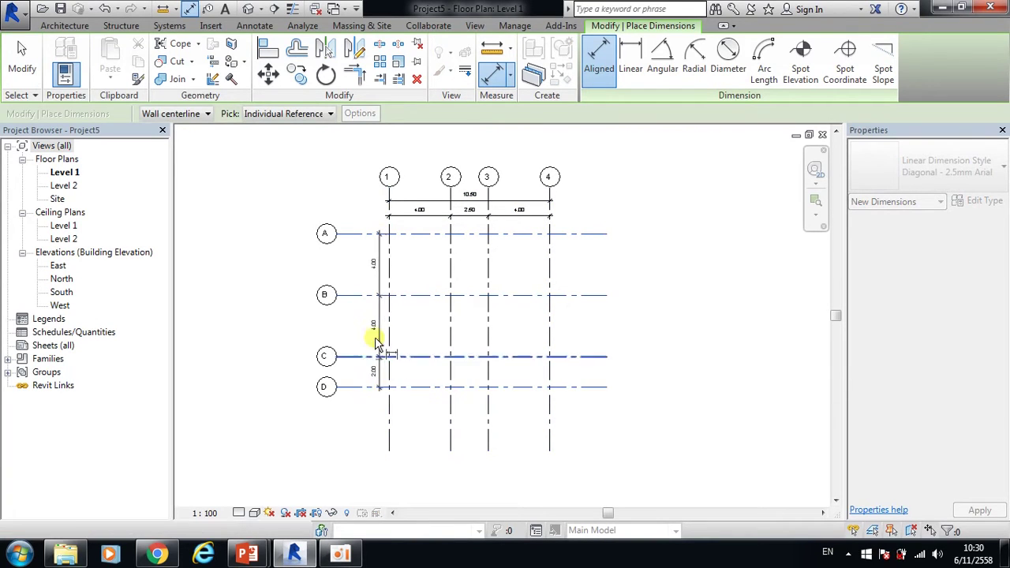
pyautogui.click(371, 343)
pyautogui.click(387, 386)
pyautogui.click(384, 234)
pyautogui.click(357, 272)
pyautogui.click(16, 48)
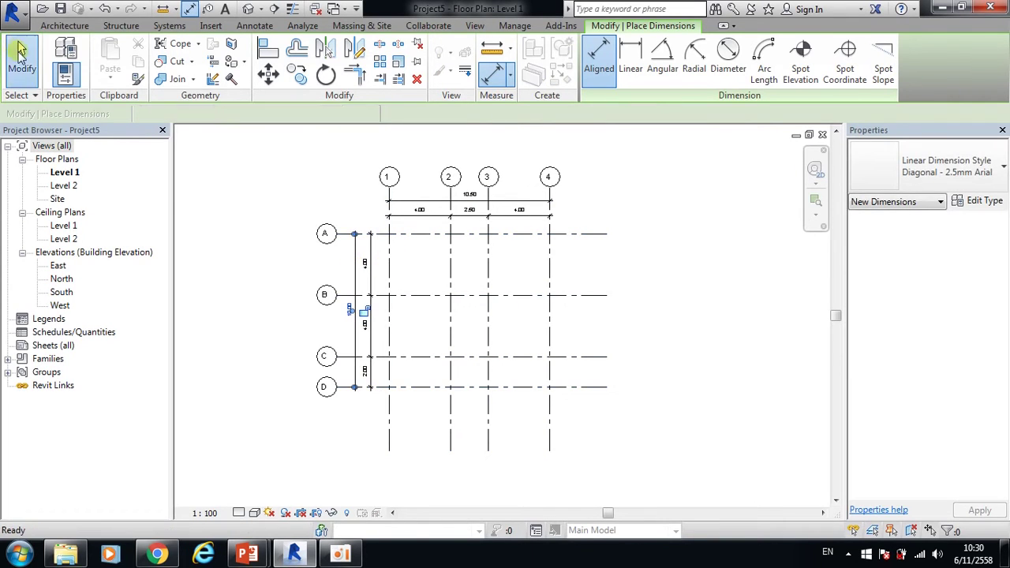
pyautogui.scroll(1, 473, 268)
pyautogui.scroll(-1, 567, 311)
pyautogui.scroll(1, 545, 304)
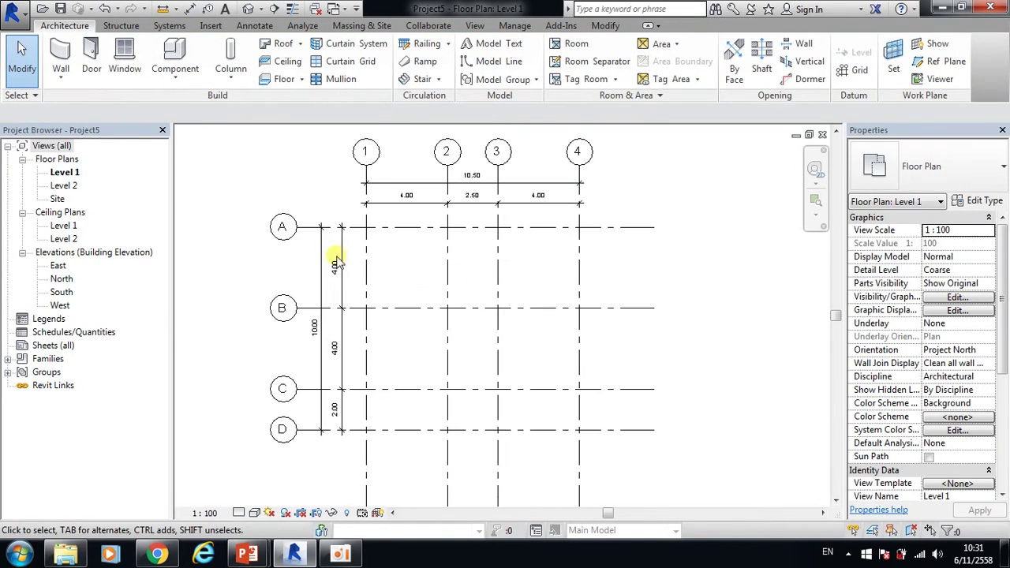
# Step: Extend the lettered grids A–D further to the left
pyautogui.scroll(-1, 473, 237)
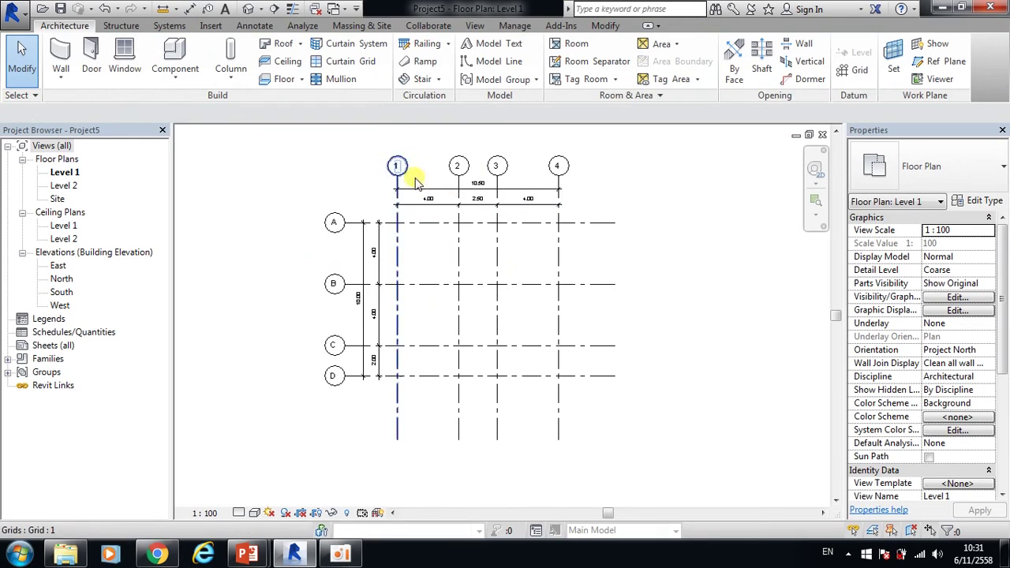
pyautogui.click(398, 236)
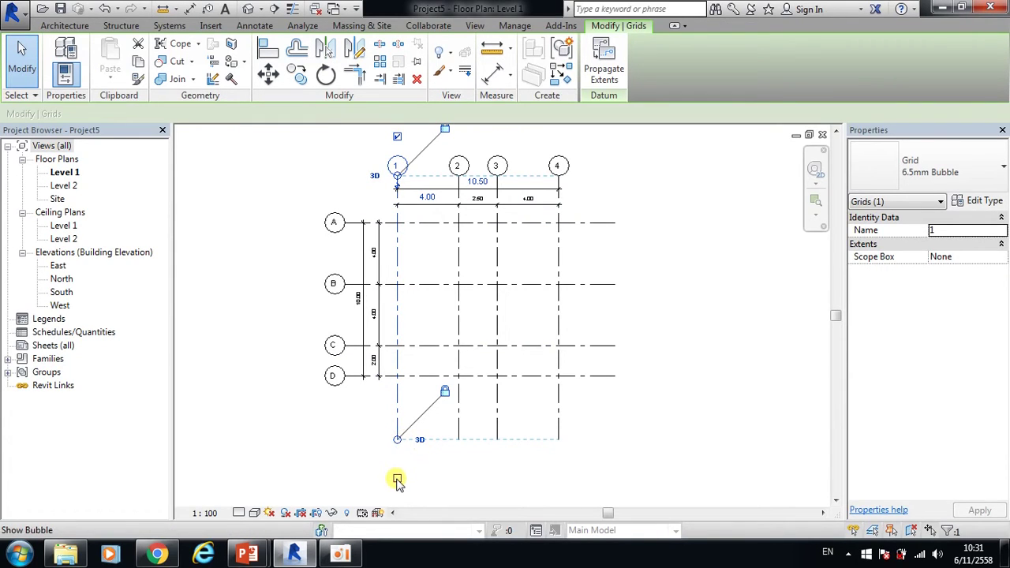
pyautogui.click(413, 226)
pyautogui.moveTo(345, 223); pyautogui.dragTo(316, 223)
# Step: Extend the numbered grids 1–4 further upward
pyautogui.click(398, 243)
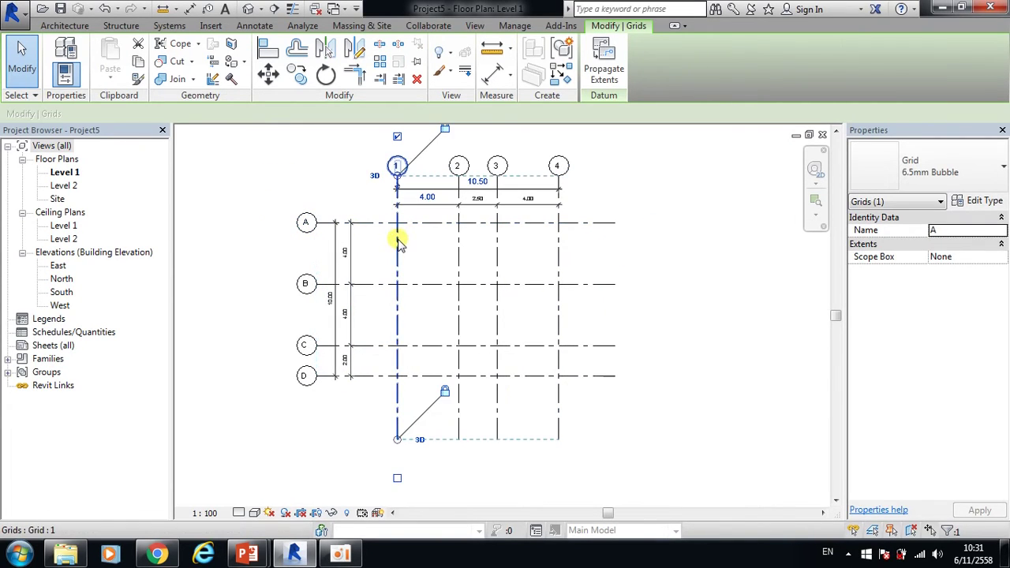
pyautogui.moveTo(396, 177); pyautogui.dragTo(397, 145)
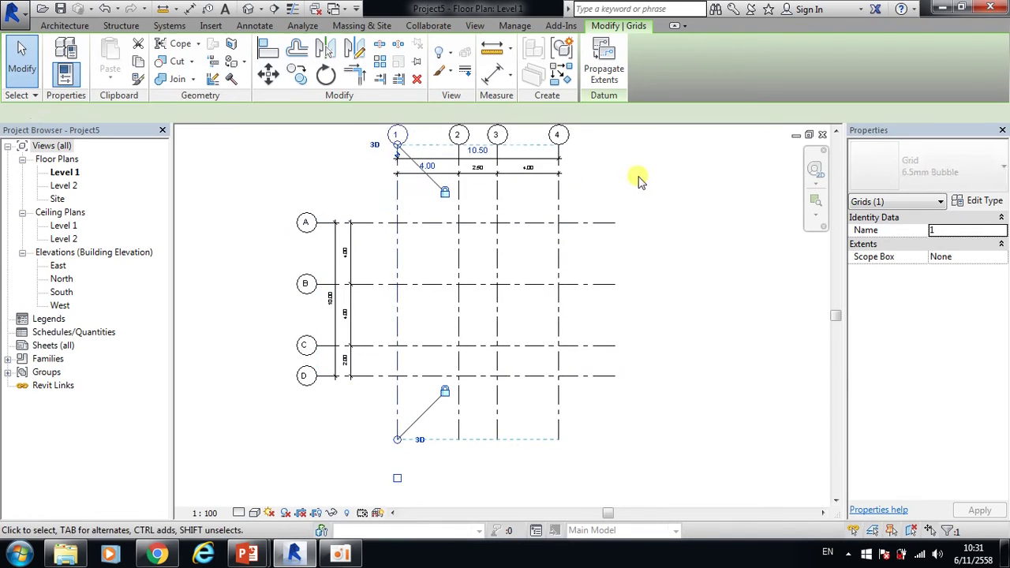
pyautogui.click(639, 181)
pyautogui.scroll(-2, 514, 441)
pyautogui.scroll(2, 434, 379)
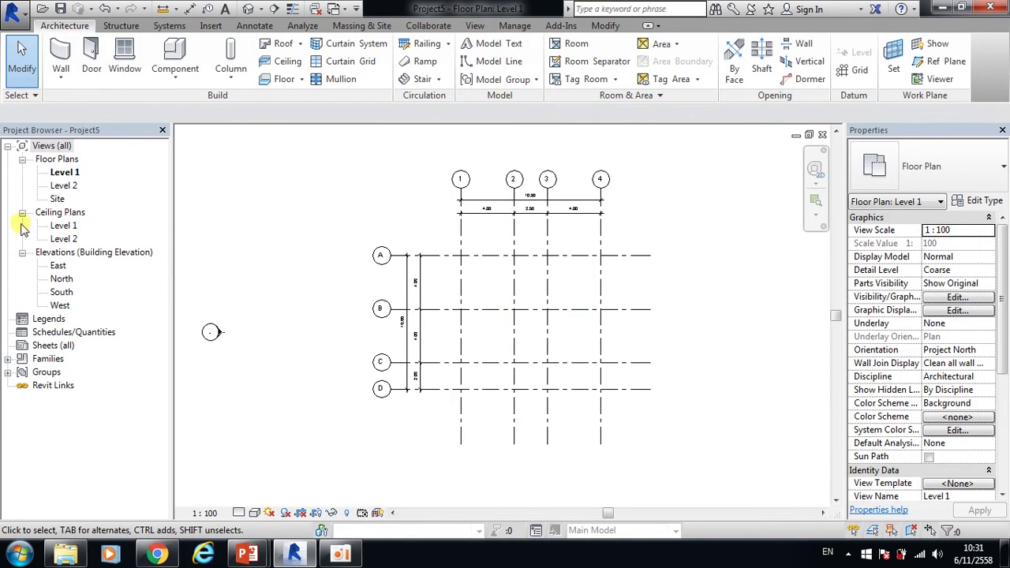
# Step: Open the North elevation view
pyautogui.doubleClick(62, 280)
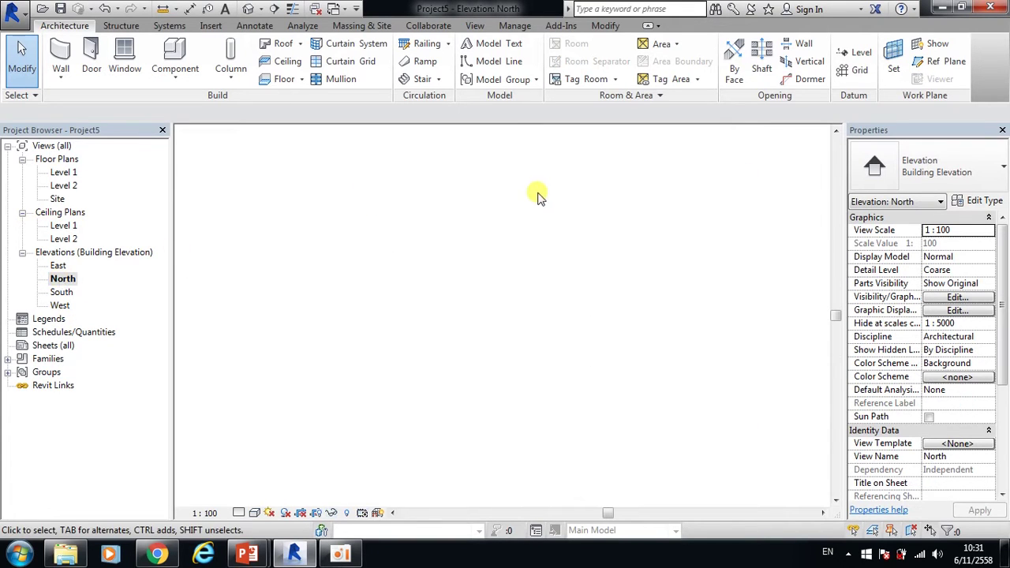
pyautogui.scroll(1, 576, 318)
pyautogui.scroll(-1, 517, 346)
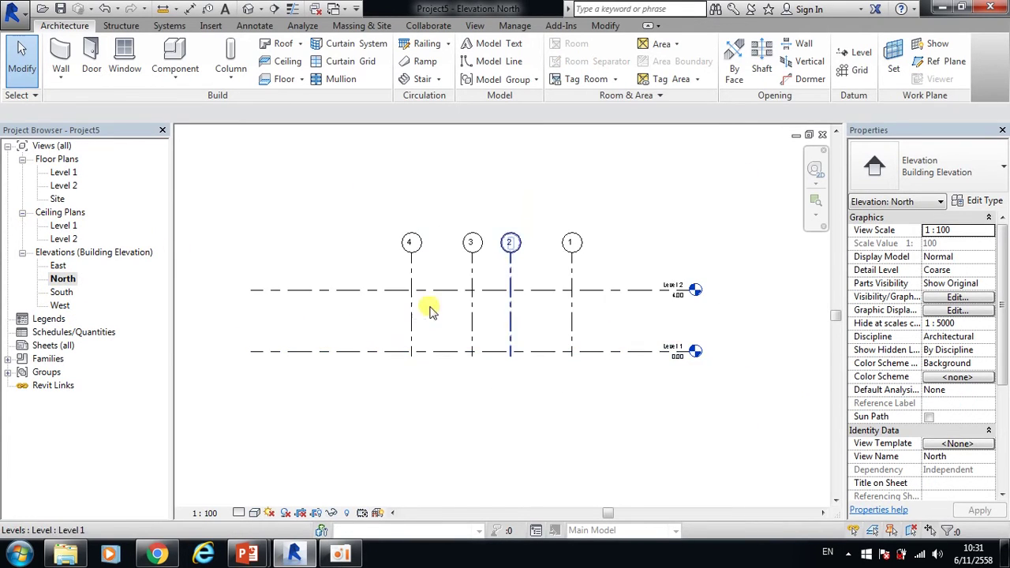
pyautogui.scroll(1, 349, 287)
pyautogui.scroll(-1, 458, 285)
pyautogui.scroll(3, 678, 287)
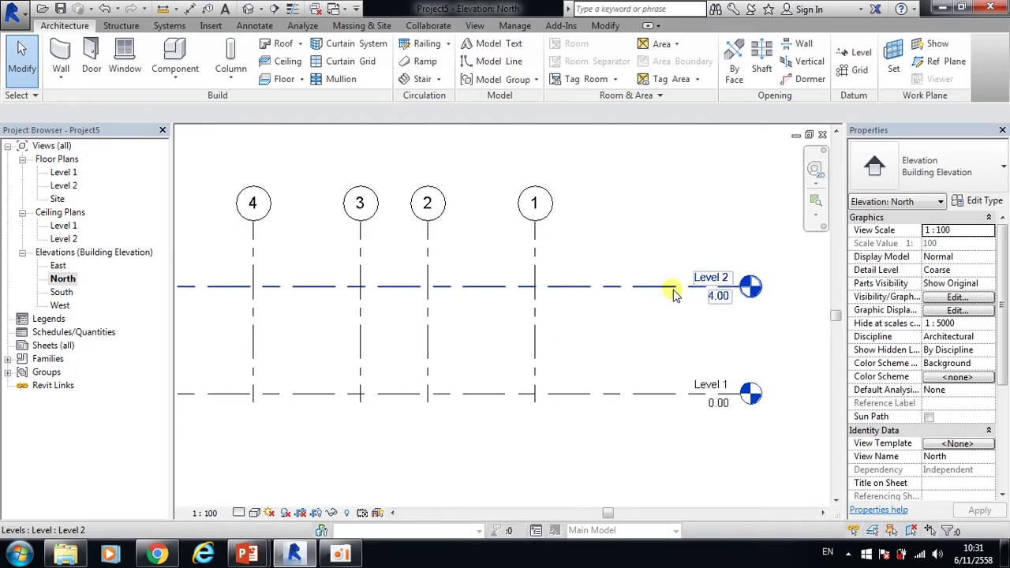
# Step: Change Level 2's elevation from 4.00 to 0.50
pyautogui.click(719, 299)
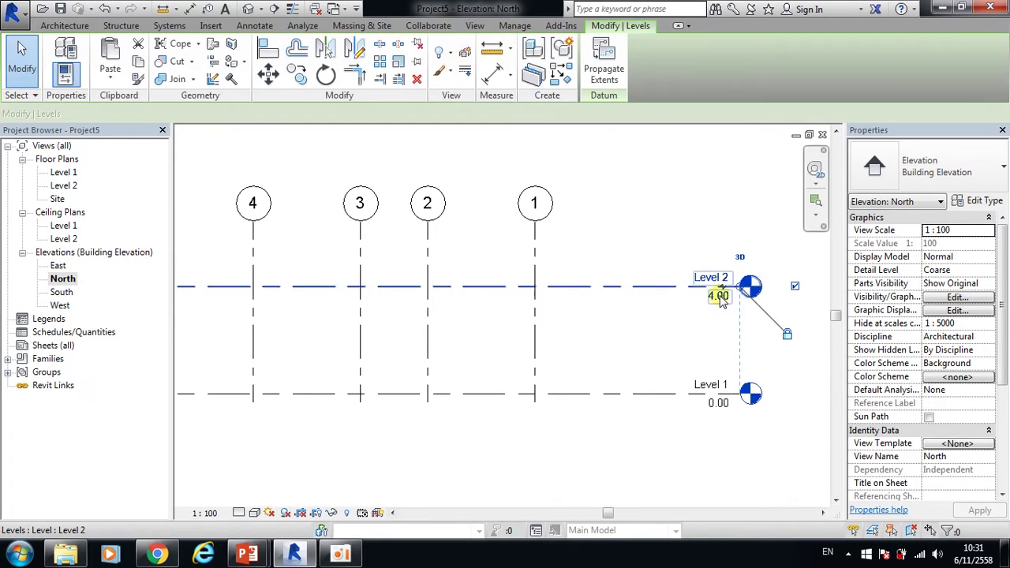
pyautogui.click(721, 299)
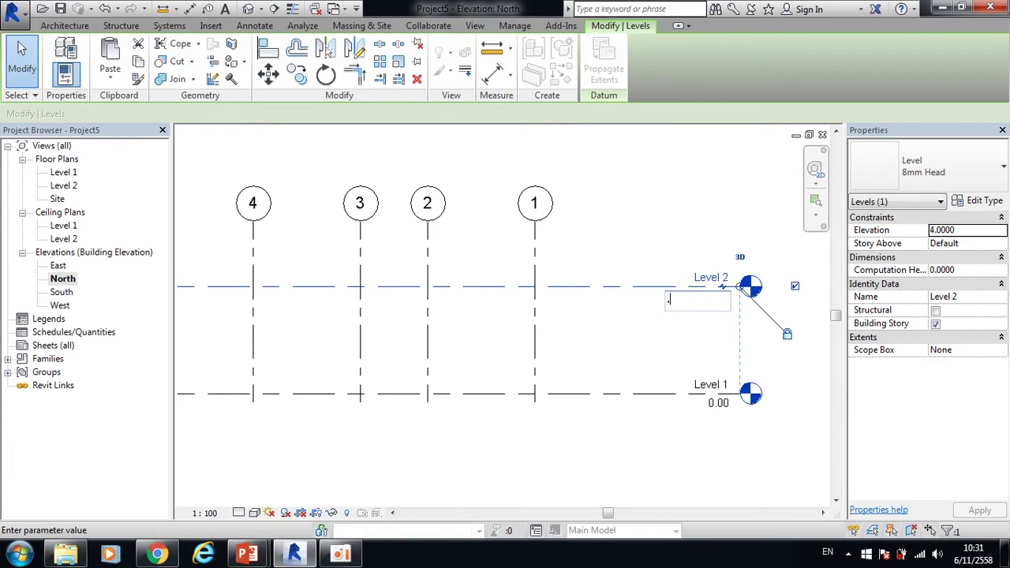
pyautogui.write('5')
pyautogui.press('Return')
pyautogui.scroll(-1, 703, 305)
pyautogui.scroll(-1, 651, 313)
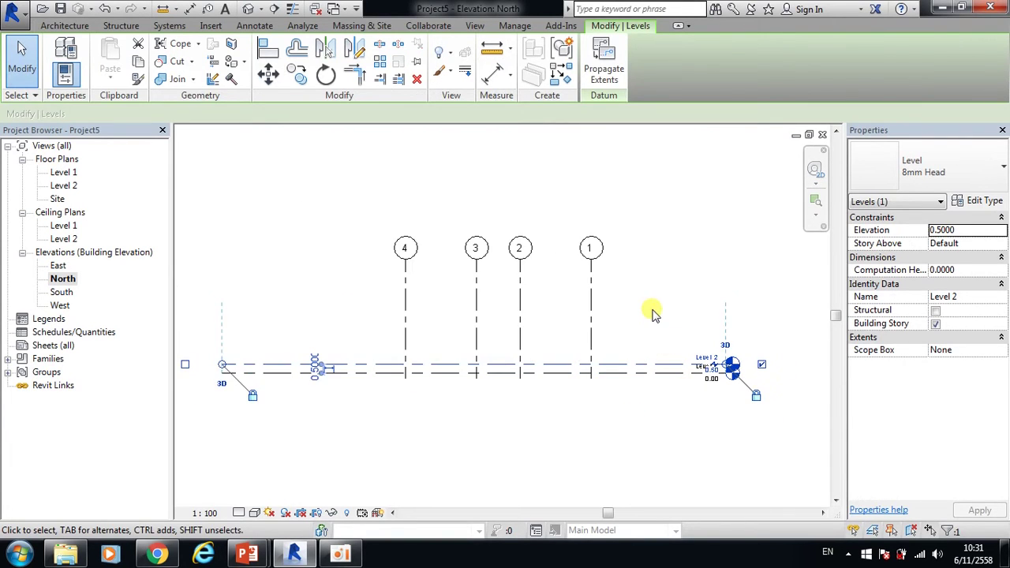
pyautogui.click(631, 339)
pyautogui.scroll(1, 266, 349)
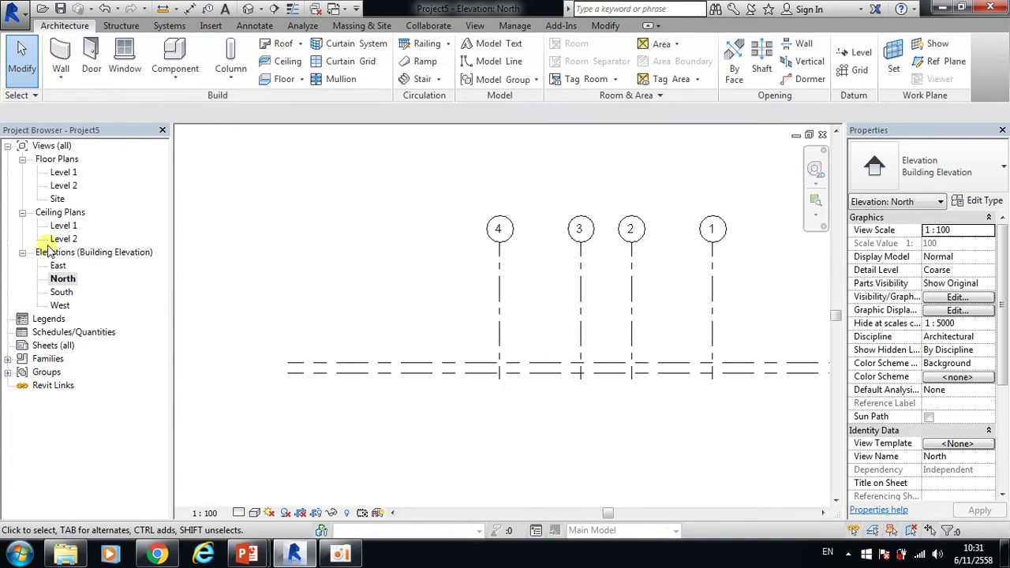
# Step: Draw a new Level 3 line above Level 2 in the North elevation
pyautogui.click(852, 56)
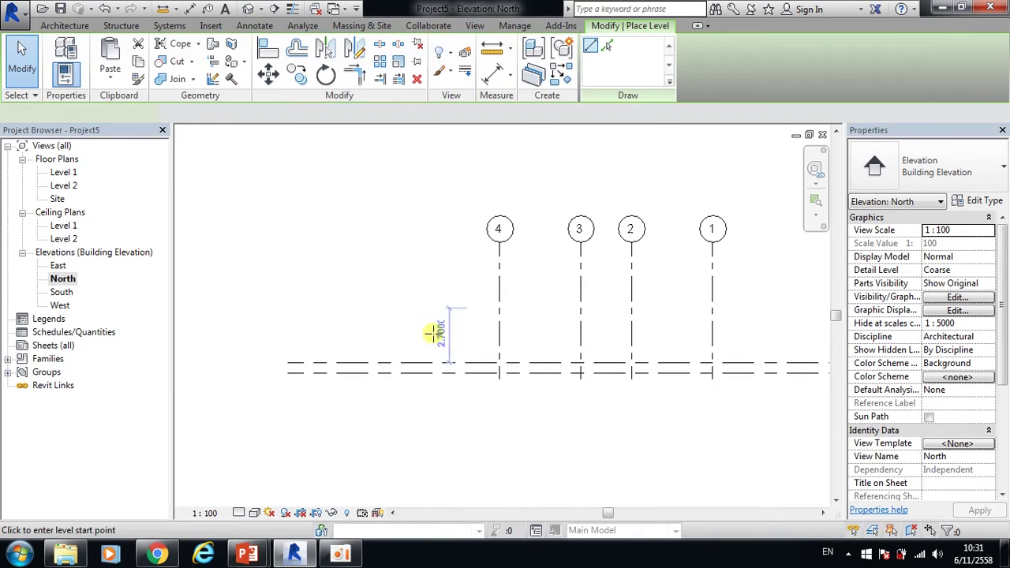
pyautogui.click(286, 271)
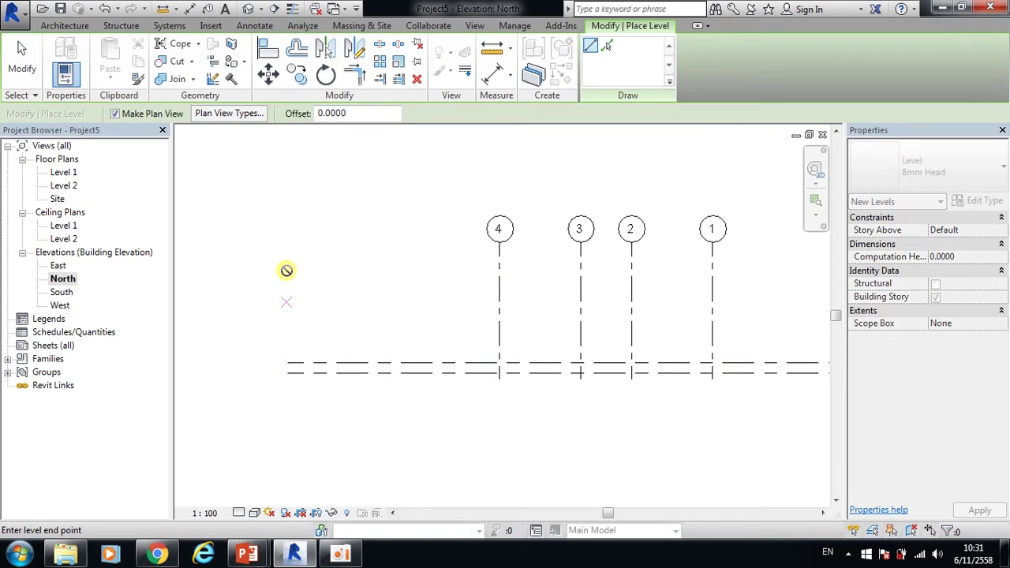
pyautogui.scroll(-2, 286, 298)
pyautogui.scroll(3, 563, 300)
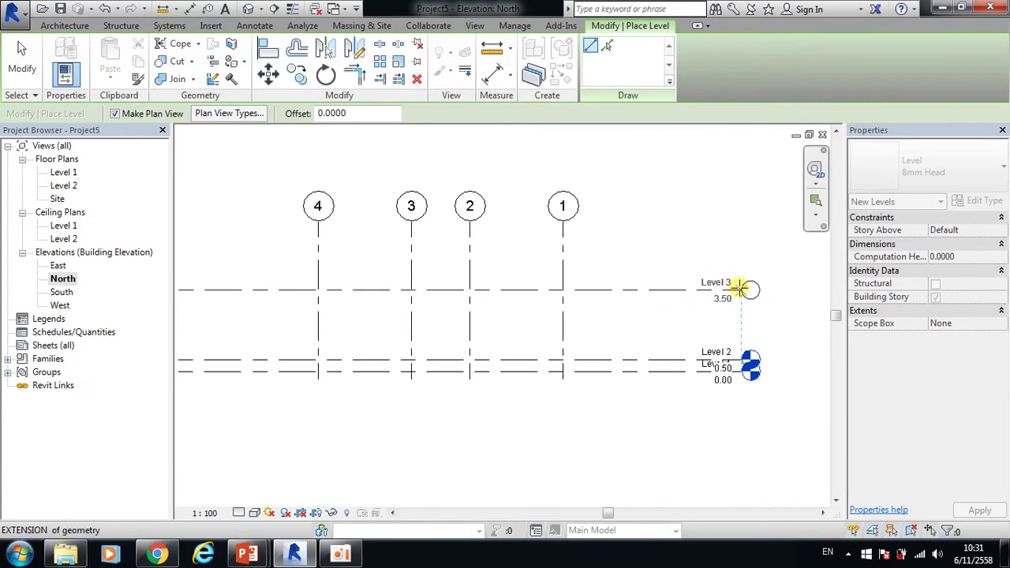
pyautogui.click(742, 287)
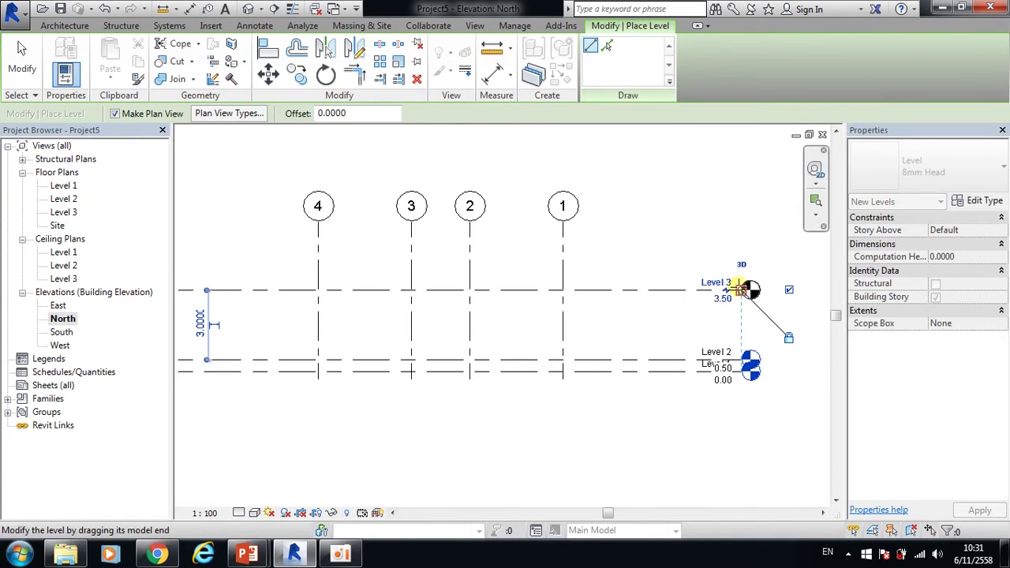
pyautogui.click(22, 59)
pyautogui.scroll(-2, 659, 338)
pyautogui.scroll(3, 678, 339)
pyautogui.scroll(-2, 650, 322)
pyautogui.scroll(3, 347, 296)
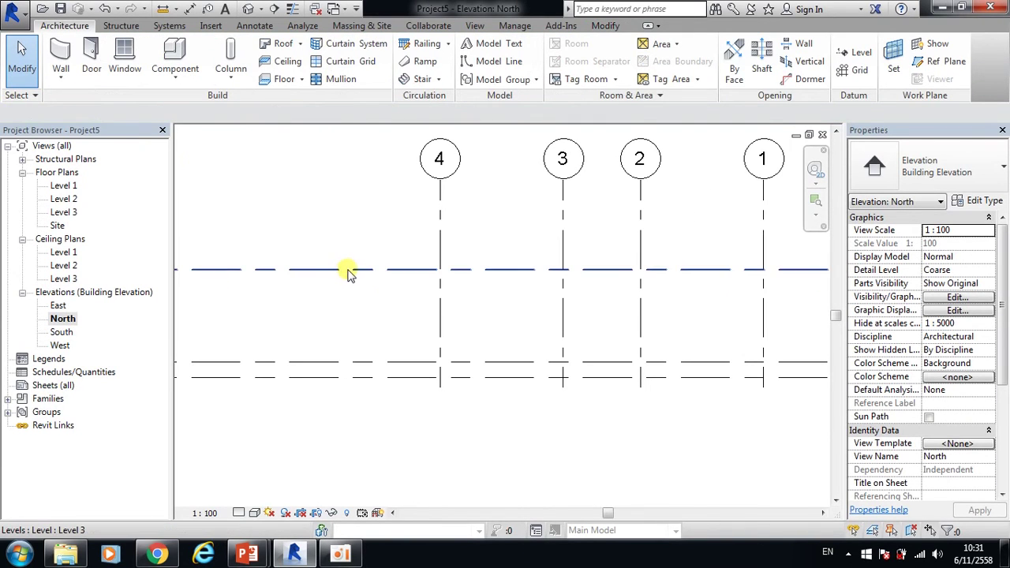
# Step: Change the gap between Levels 2 and 3 from 3.0000 to 3.2000
pyautogui.click(350, 268)
pyautogui.scroll(-2, 293, 316)
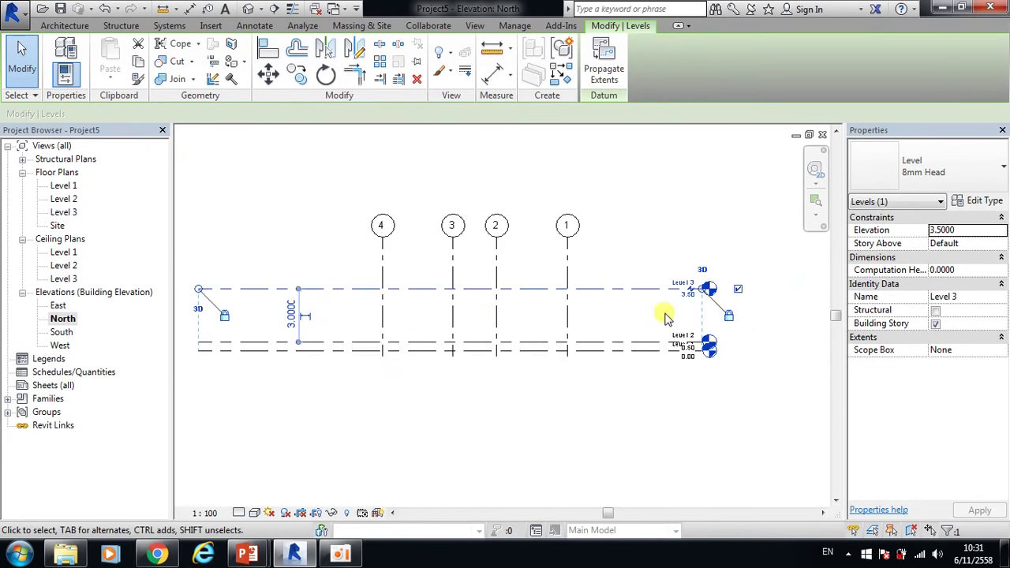
pyautogui.scroll(2, 694, 303)
pyautogui.scroll(-2, 705, 311)
pyautogui.scroll(2, 268, 317)
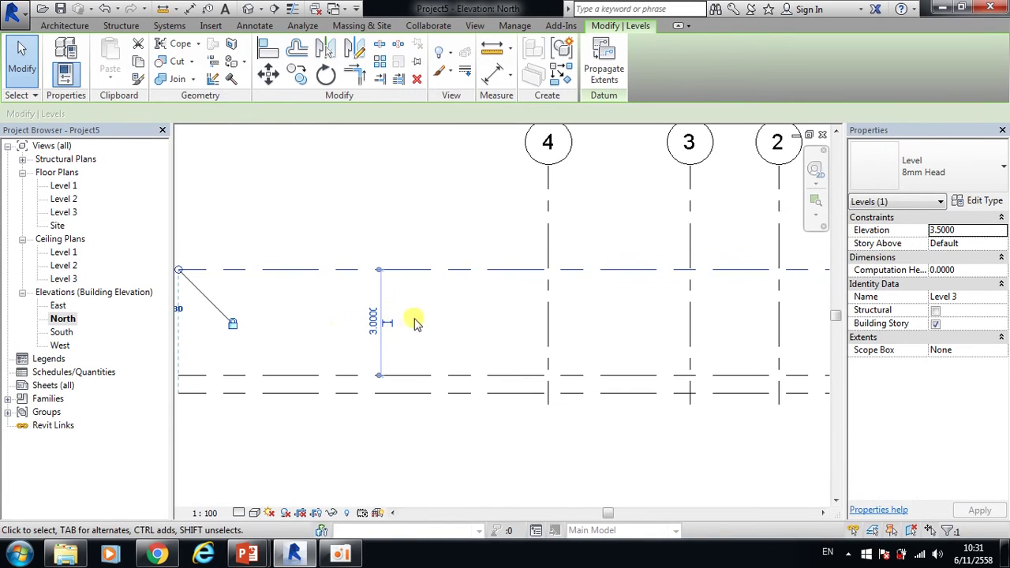
pyautogui.click(374, 319)
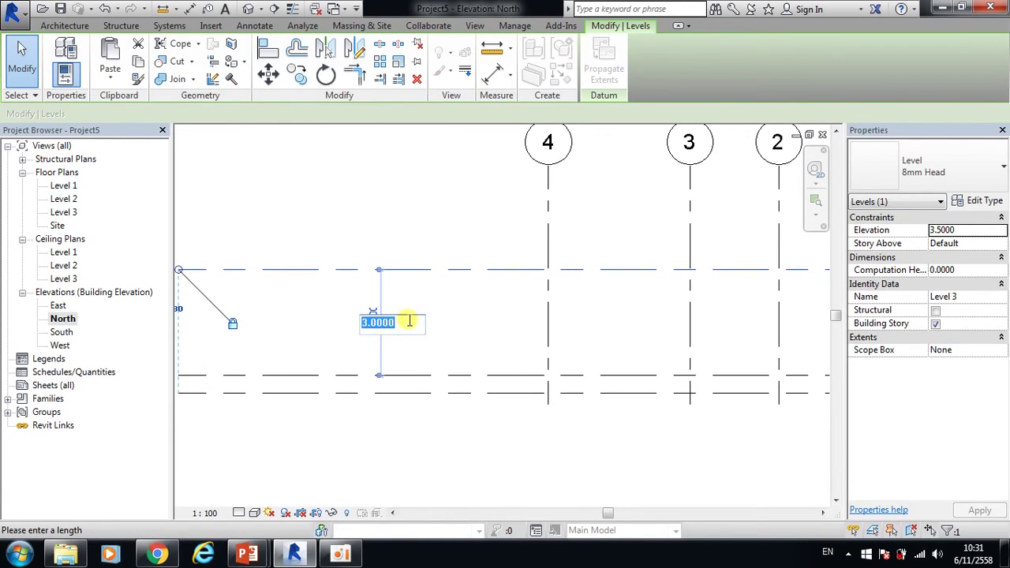
pyautogui.write('3.2')
pyautogui.press('Return')
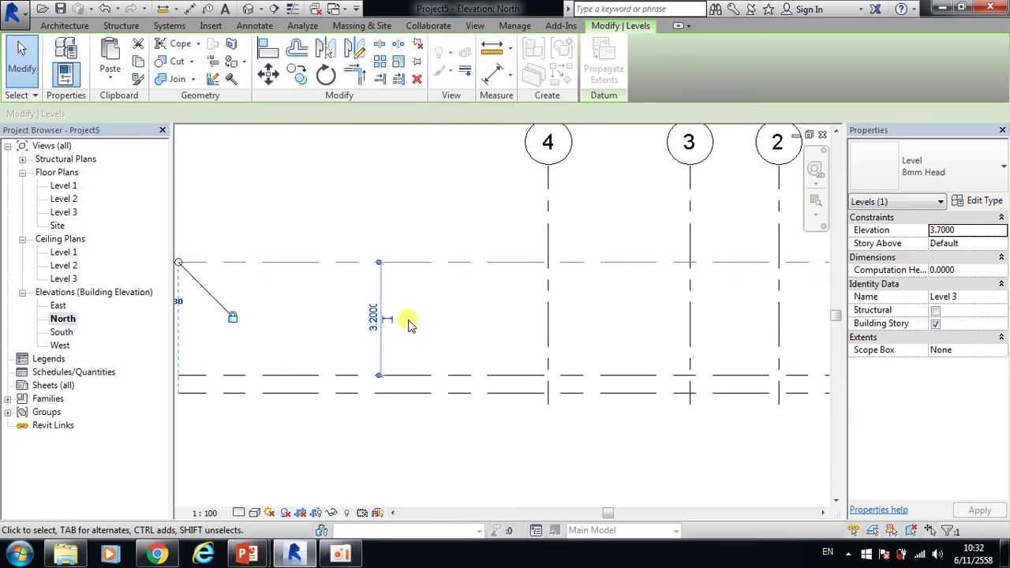
pyautogui.scroll(-2, 367, 299)
pyautogui.scroll(-2, 339, 300)
pyautogui.scroll(2, 744, 308)
pyautogui.scroll(2, 744, 294)
pyautogui.scroll(-2, 559, 327)
pyautogui.scroll(-2, 567, 252)
pyautogui.click(567, 252)
pyautogui.scroll(1, 418, 318)
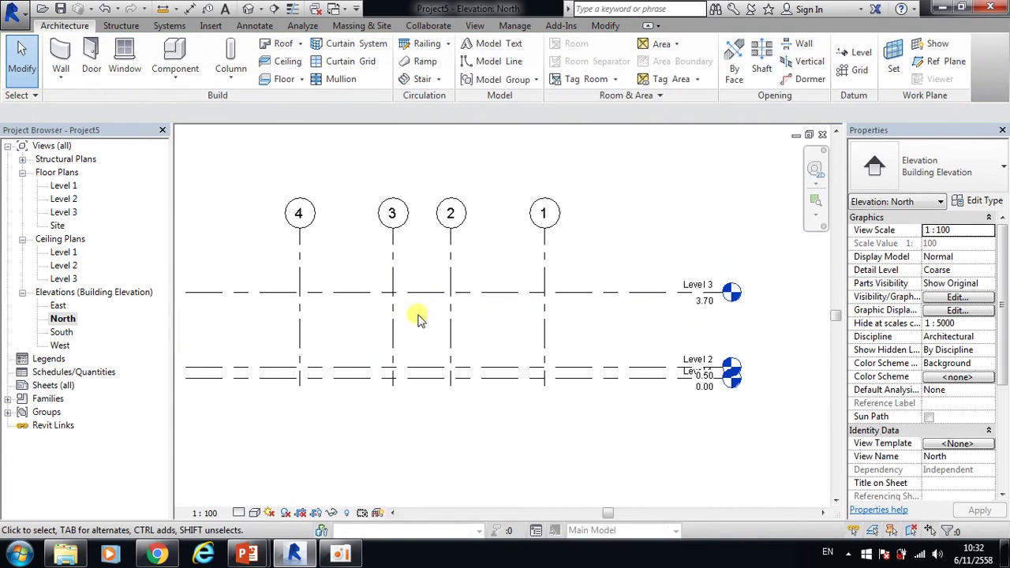
# Step: Set Level 3's elevation to 3.50, then return to the Level 1 floor plan
pyautogui.click(708, 300)
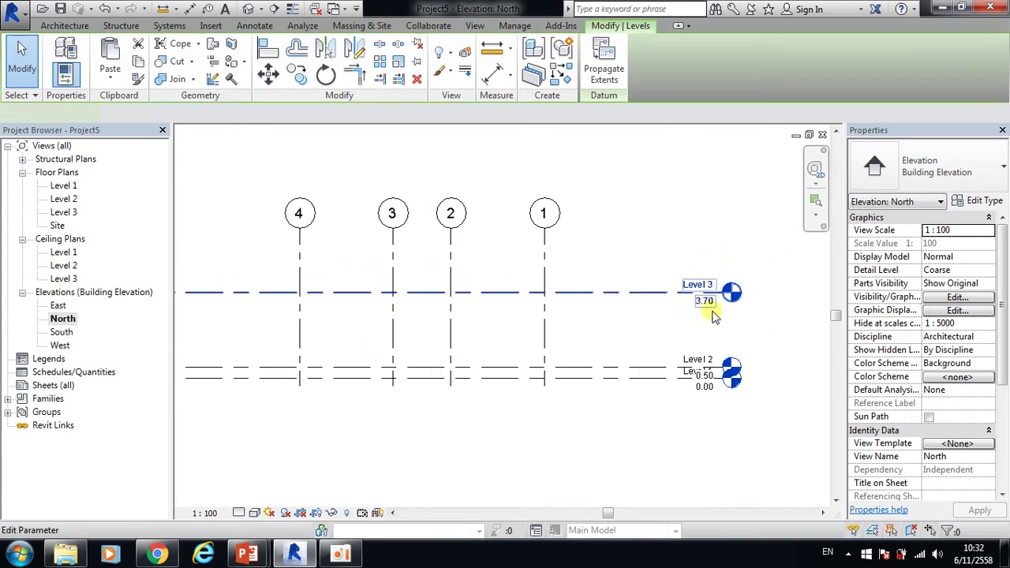
pyautogui.scroll(2, 703, 297)
pyautogui.click(703, 299)
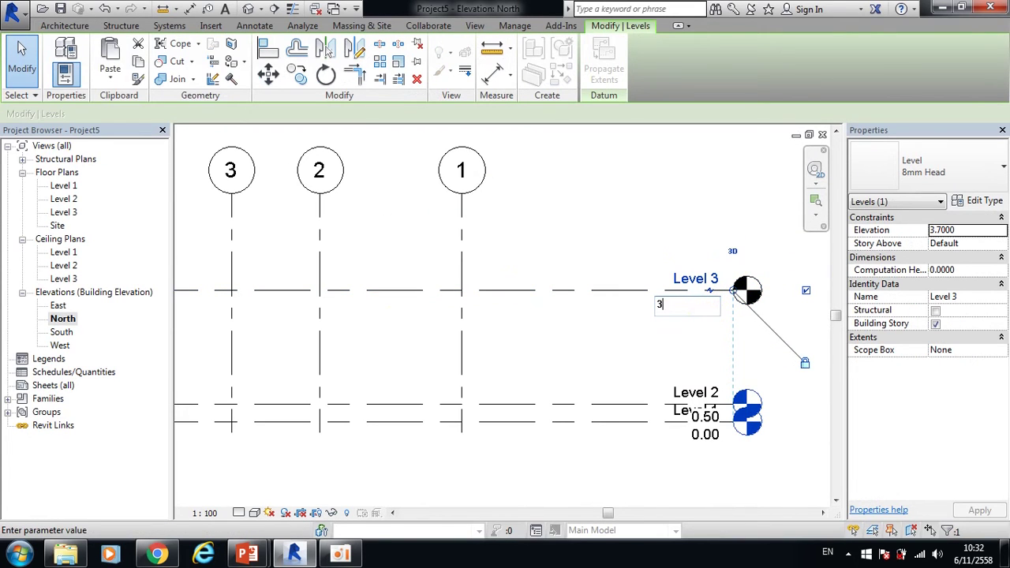
pyautogui.write('.5')
pyautogui.press('Return')
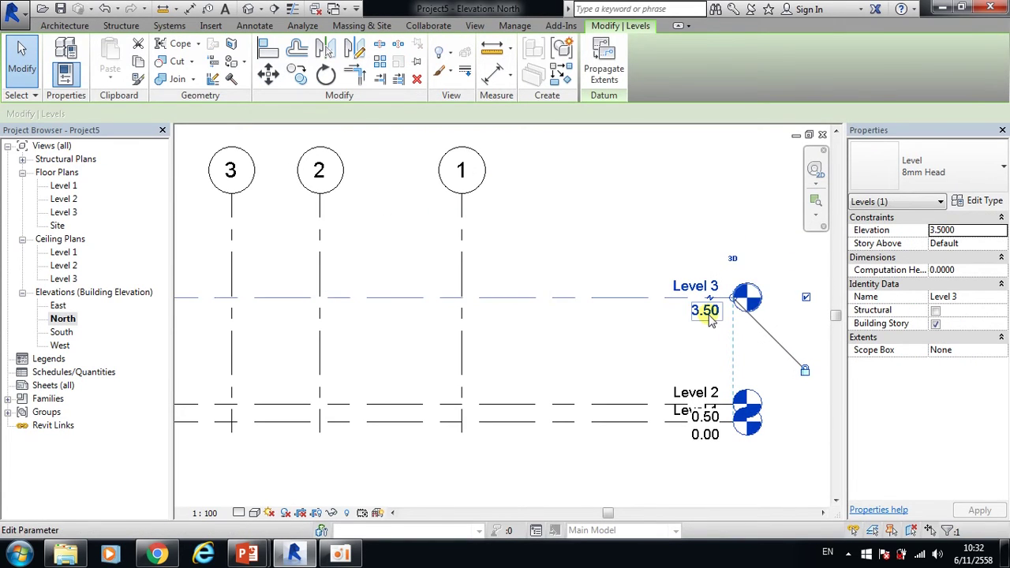
pyautogui.press('Escape')
pyautogui.scroll(-3, 635, 320)
pyautogui.scroll(2, 561, 373)
pyautogui.scroll(-1, 523, 334)
pyautogui.scroll(1, 620, 356)
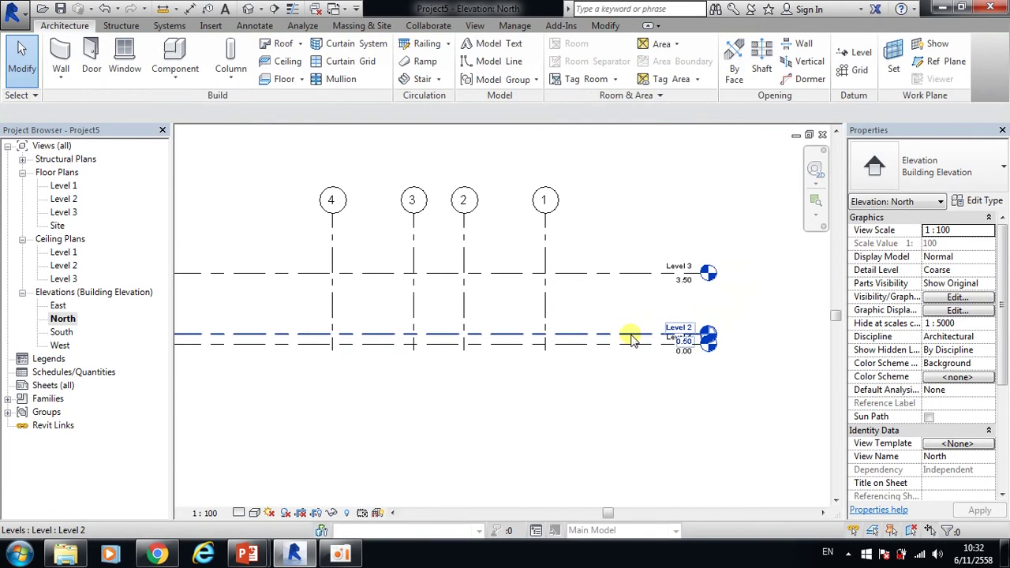
pyautogui.scroll(-1, 623, 347)
pyautogui.scroll(-1, 653, 343)
pyautogui.scroll(1, 359, 265)
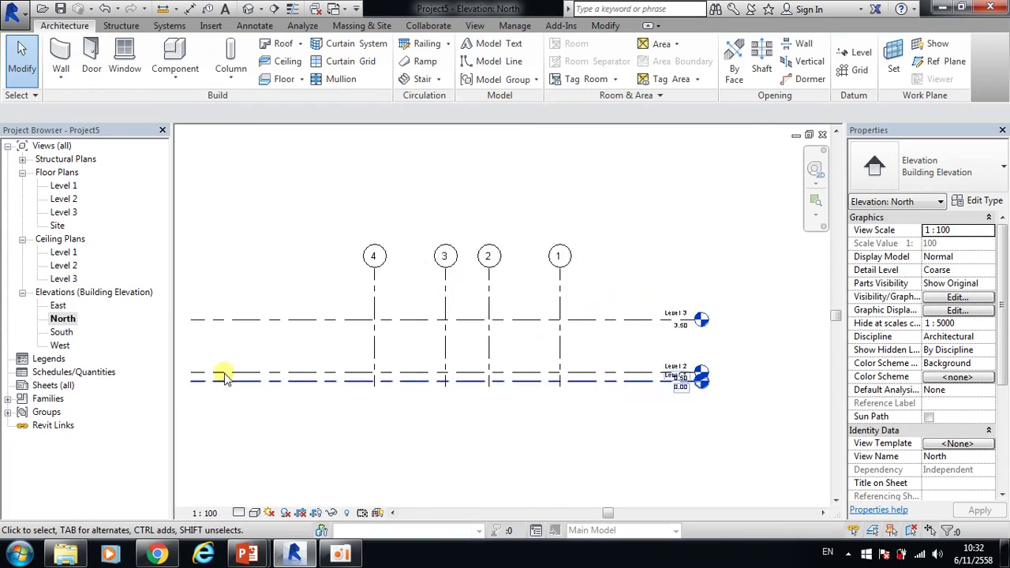
pyautogui.scroll(1, 495, 370)
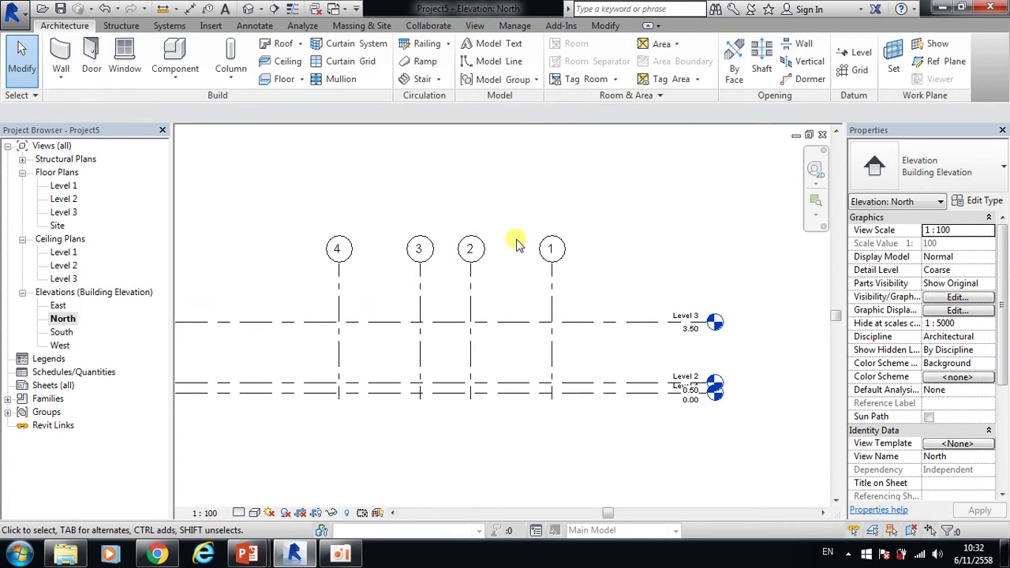
pyautogui.doubleClick(71, 187)
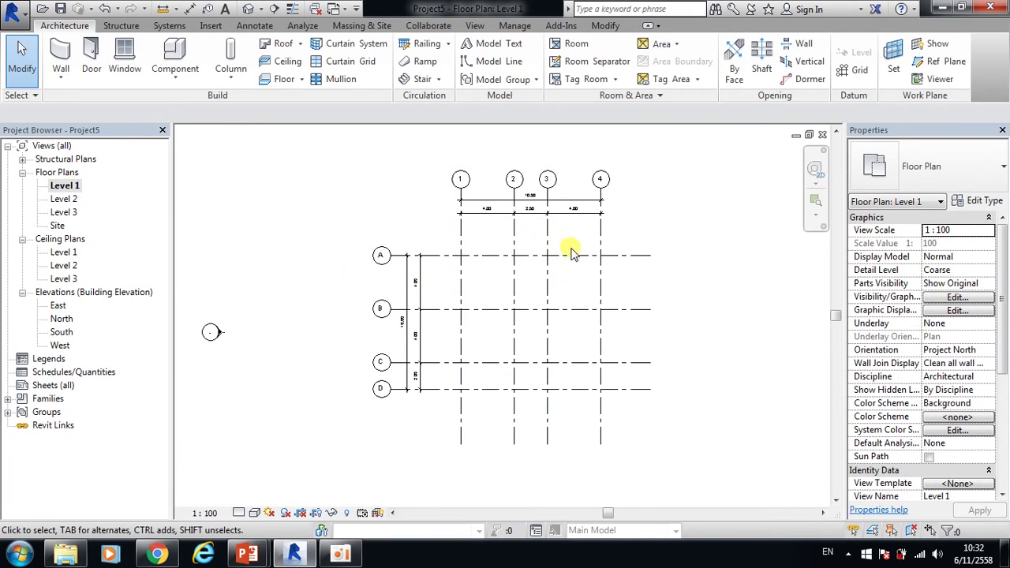
# Step: Widen the spacing between grids 3 and 4 from 4.00 to 4.50, moving grid 4 right
pyautogui.scroll(1, 465, 245)
pyautogui.scroll(1, 473, 221)
pyautogui.scroll(1, 505, 237)
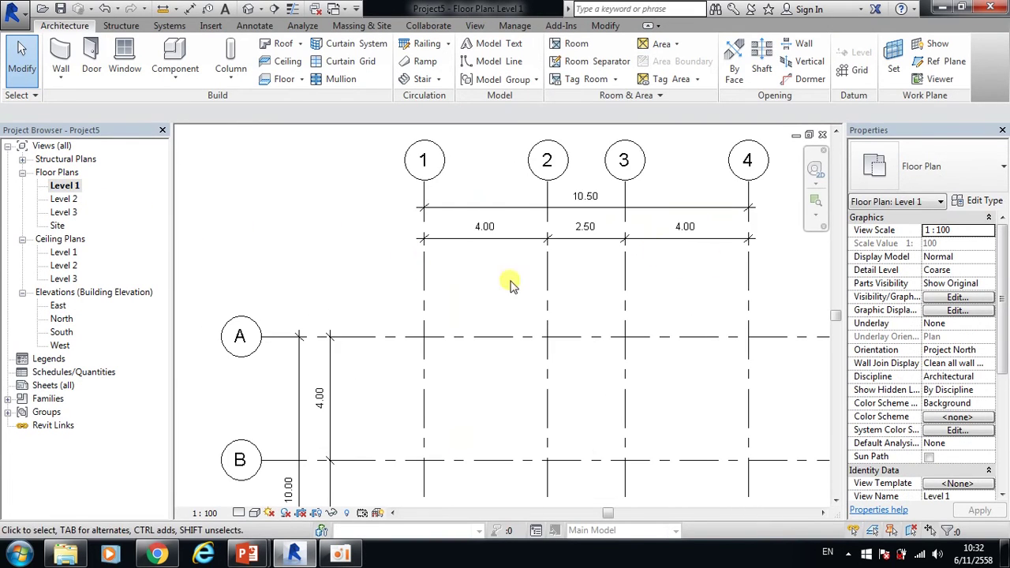
pyautogui.scroll(-1, 509, 284)
pyautogui.scroll(1, 674, 252)
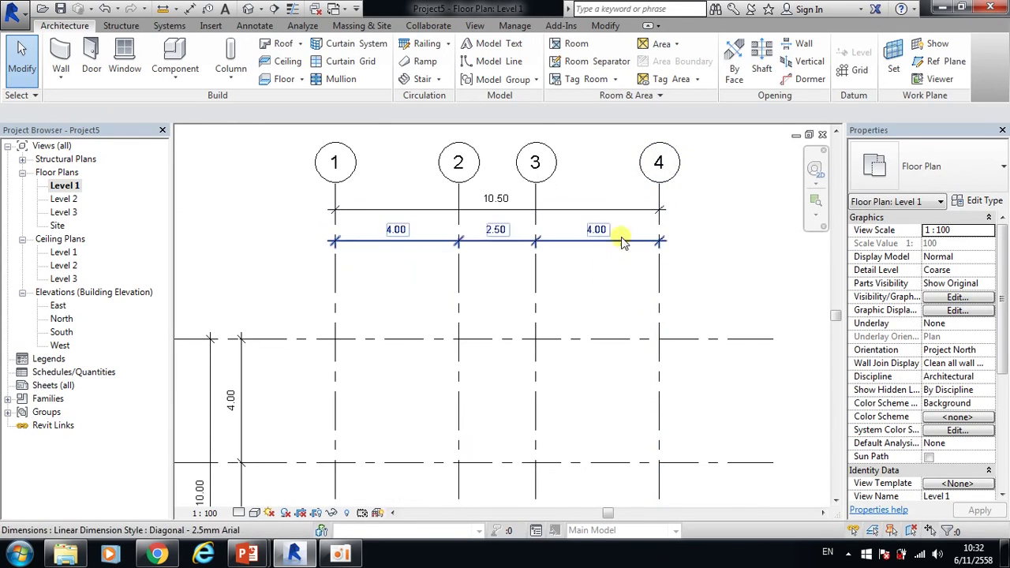
pyautogui.click(658, 289)
pyautogui.scroll(-1, 603, 225)
pyautogui.click(597, 211)
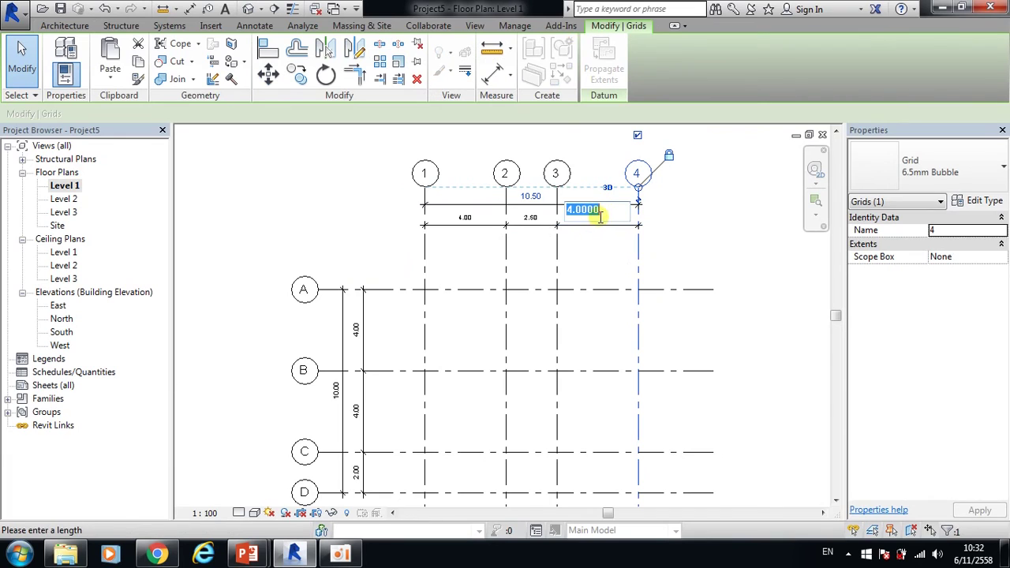
pyautogui.write('4.5')
pyautogui.press('Return')
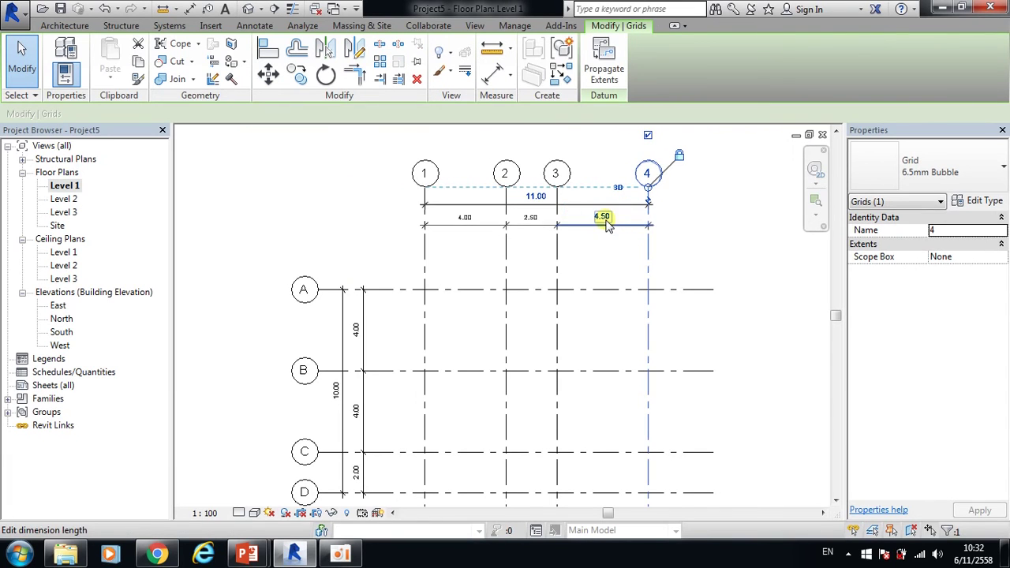
pyautogui.click(699, 245)
# Step: Widen the spacing between grids 1 and 2 from 4.00 to 4.50, giving 11.50 overall
pyautogui.click(466, 221)
pyautogui.click(445, 256)
pyautogui.click(426, 267)
pyautogui.click(466, 216)
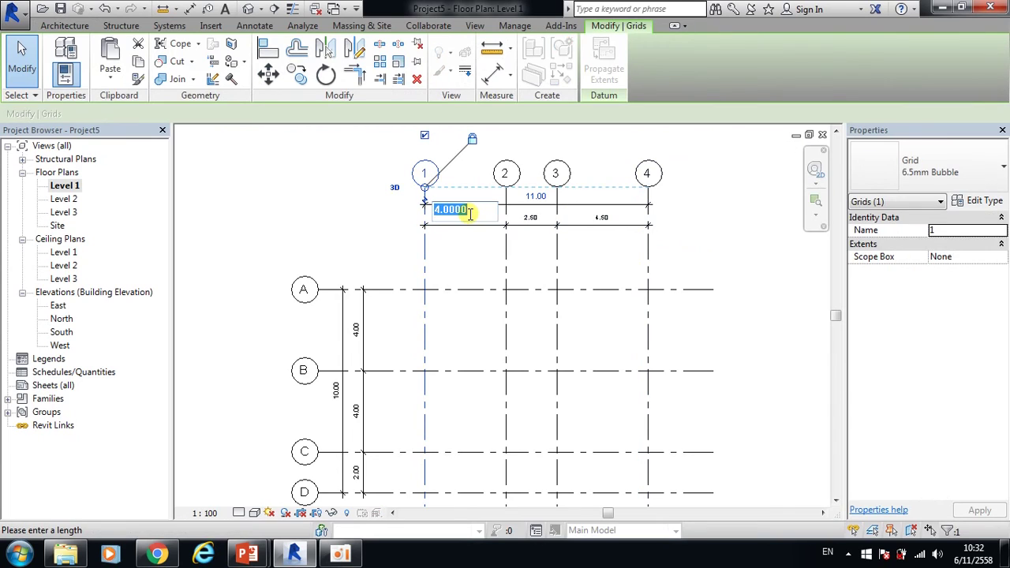
pyautogui.write('4.5')
pyautogui.press('Return')
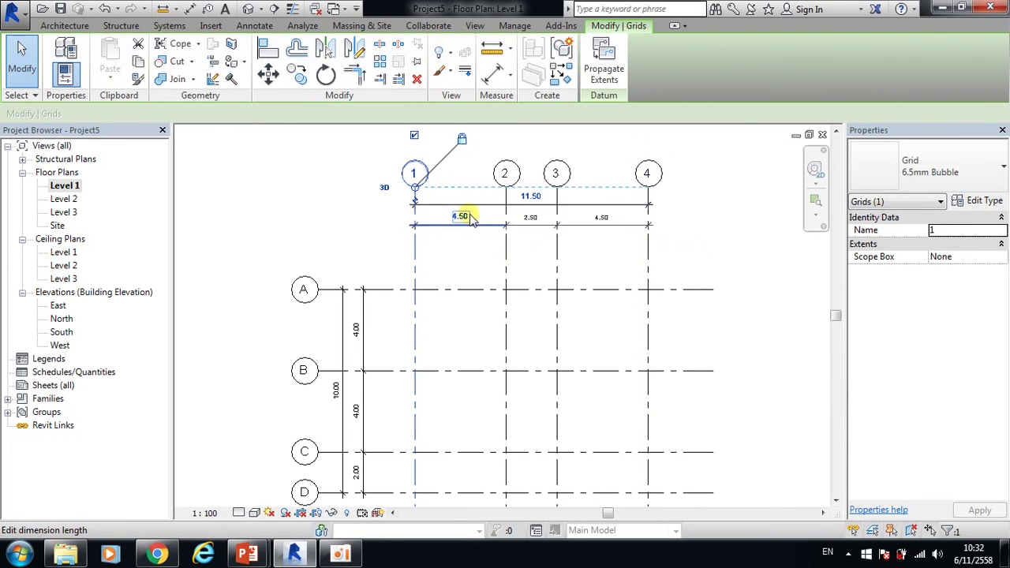
pyautogui.click(773, 263)
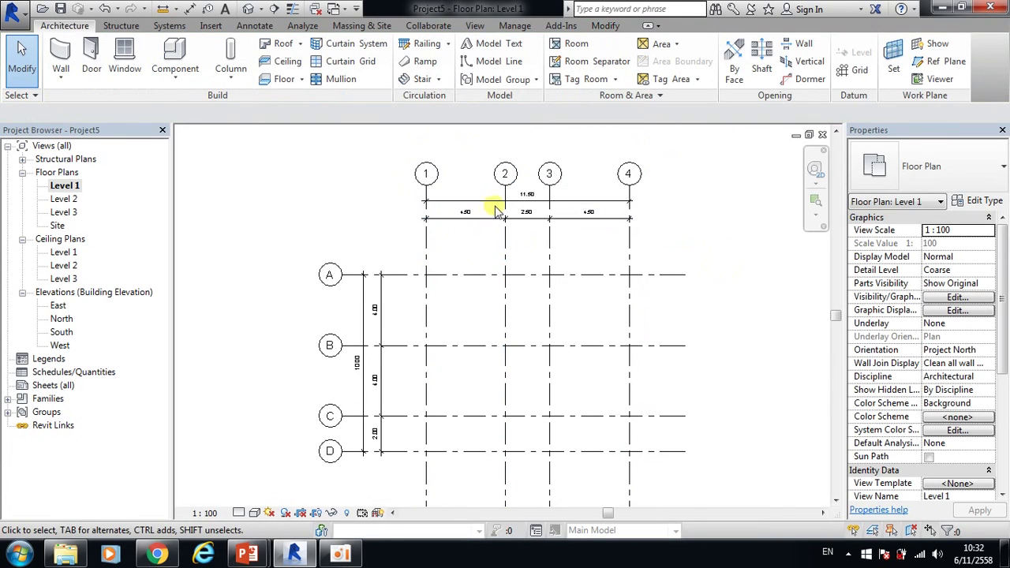
pyautogui.scroll(-1, 536, 237)
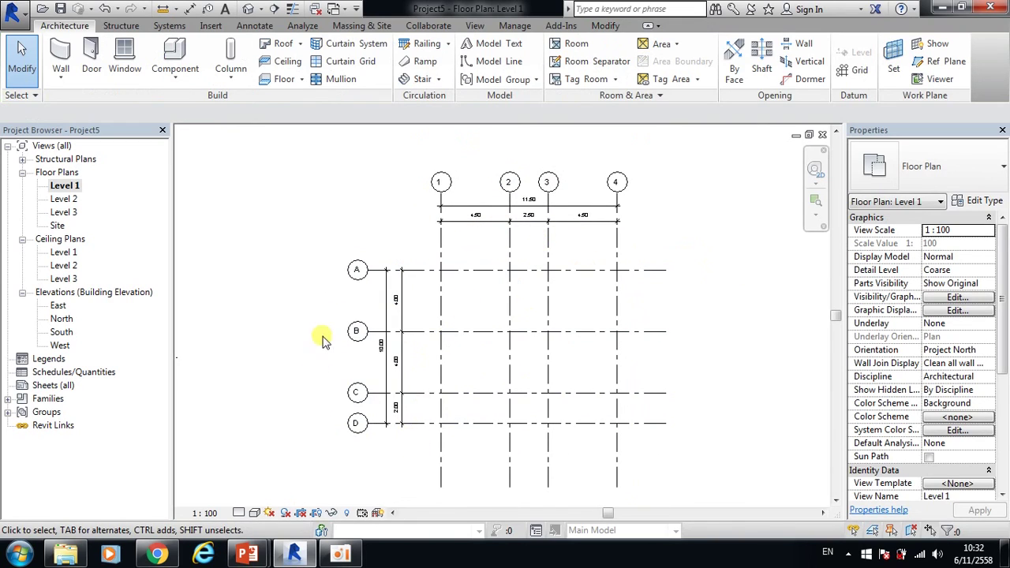